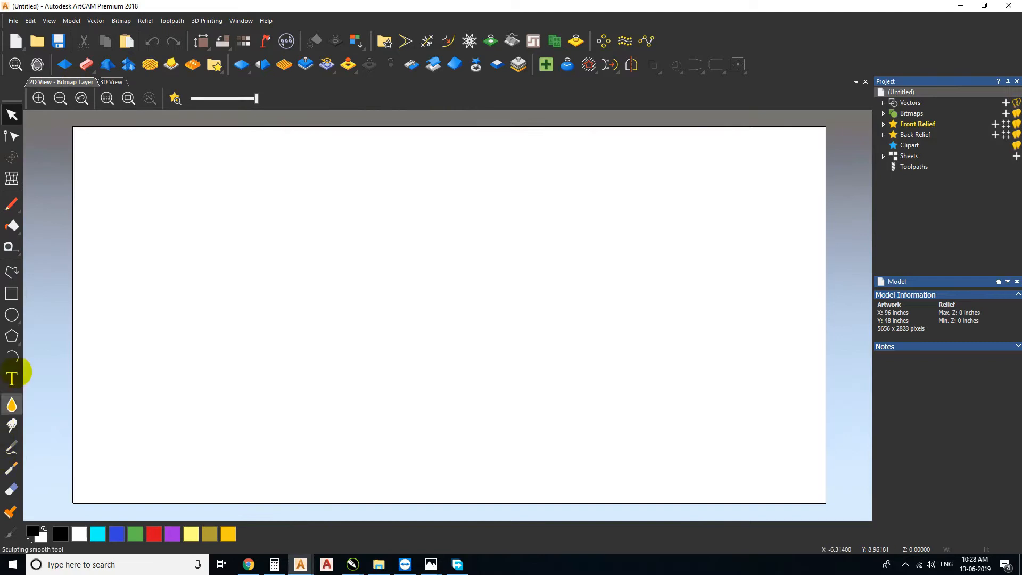
Step: Draw a hexagon with a radius of about 3.77 inches slightly below and left of the artwork's centre
left_click(11, 335)
left_click_drag(382, 352, 394, 377)
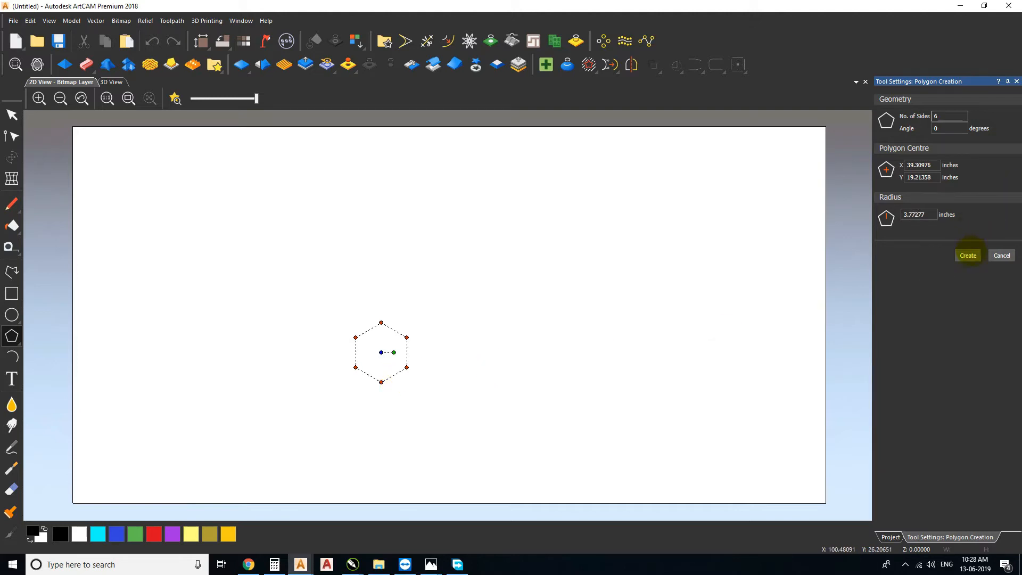
left_click(968, 256)
Step: Mirror a copy of the hexagon horizontally to its right so the two hexagons share a vertical edge
left_click_drag(436, 305, 269, 401)
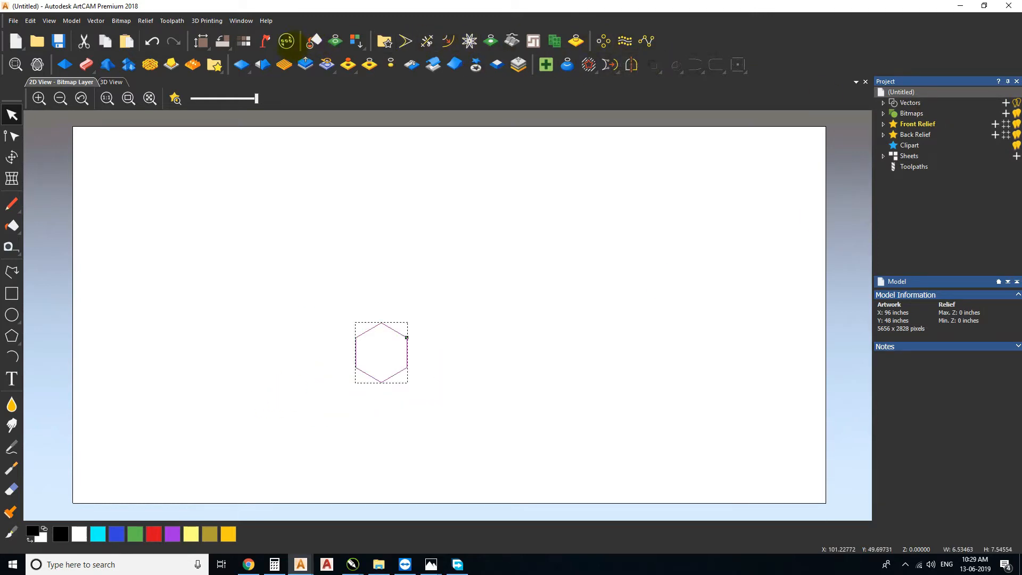
left_click(632, 64)
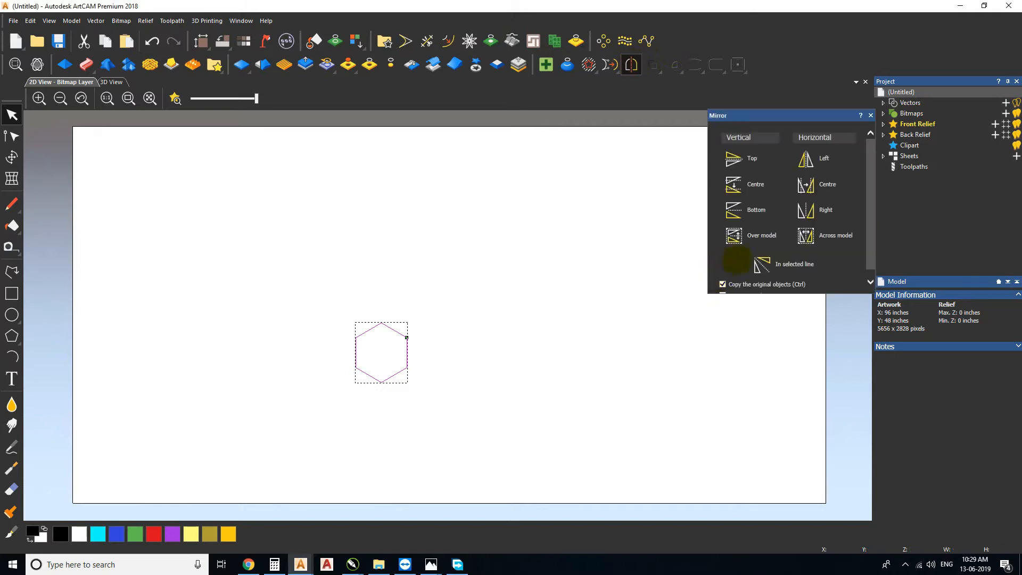
left_click(820, 210)
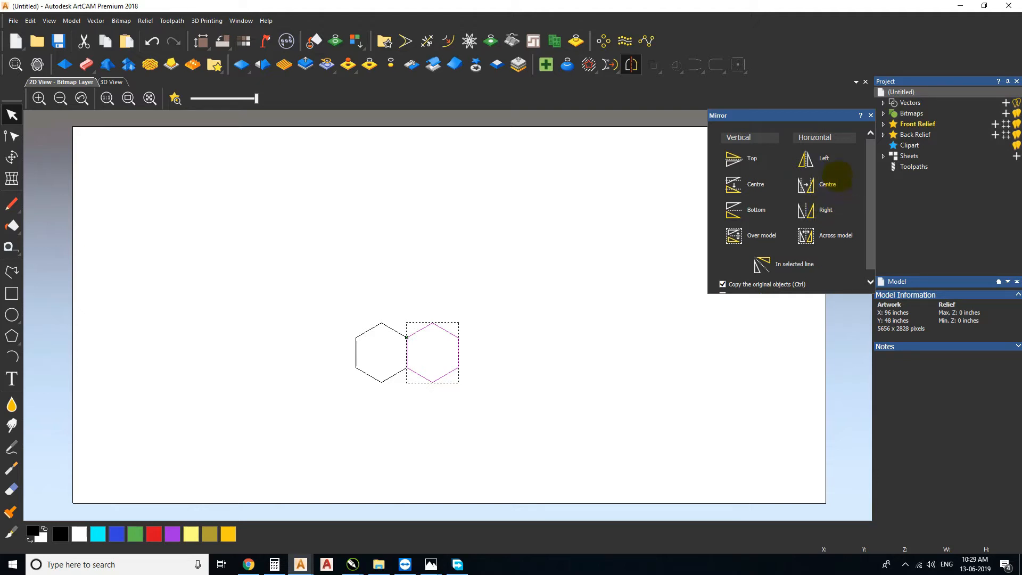
left_click(872, 115)
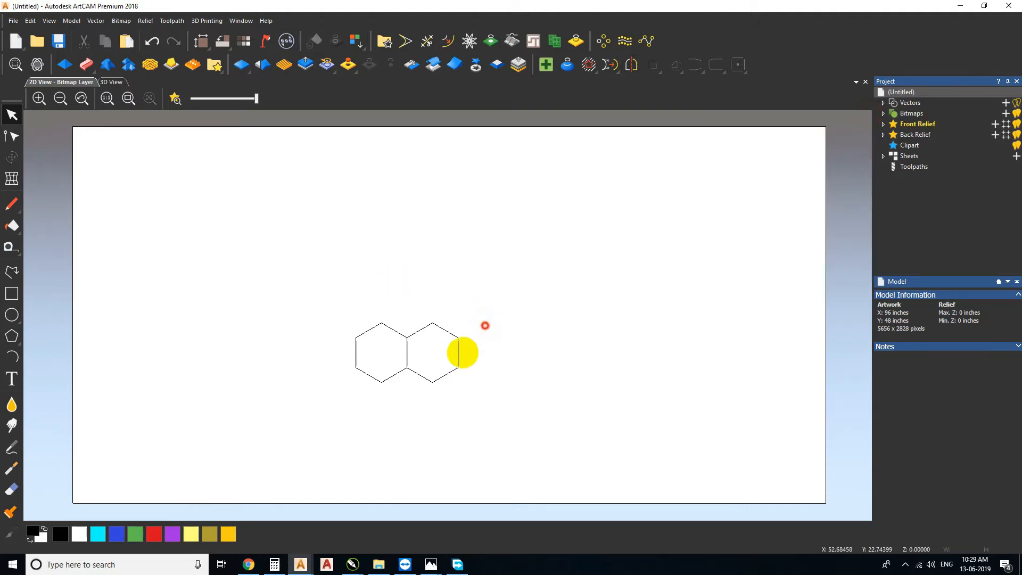
Step: Nest the mirrored hexagon above the original and place a copy beside the original, forming a three-hexagon cluster
left_click_drag(432, 384, 407, 337)
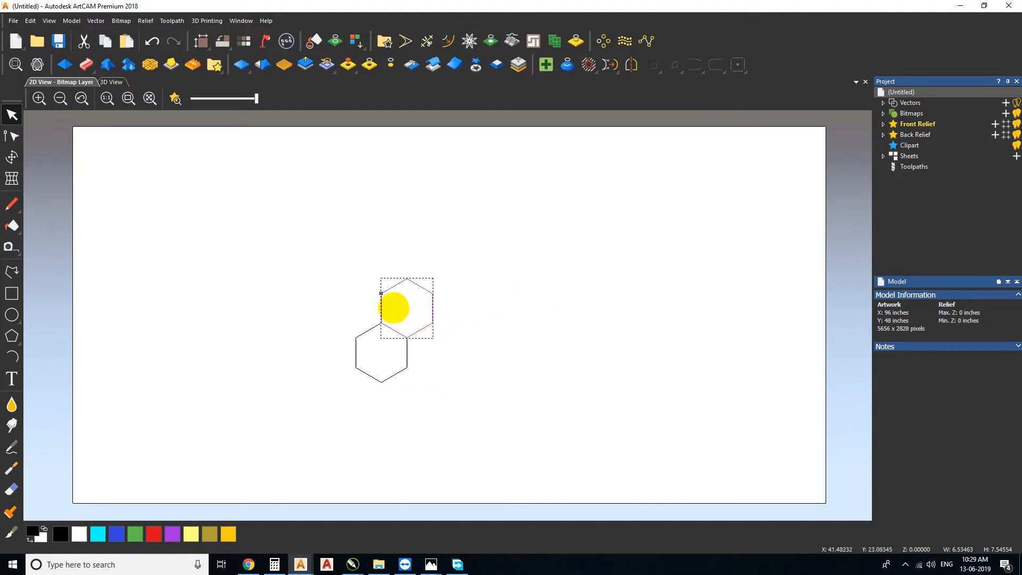
left_click_drag(381, 293, 407, 338)
left_click(505, 276)
Step: Trim away all the shared inner edges of the three hexagons, leaving only their combined outer outline
left_click_drag(495, 245, 311, 424)
scroll(401, 349, "up", 3)
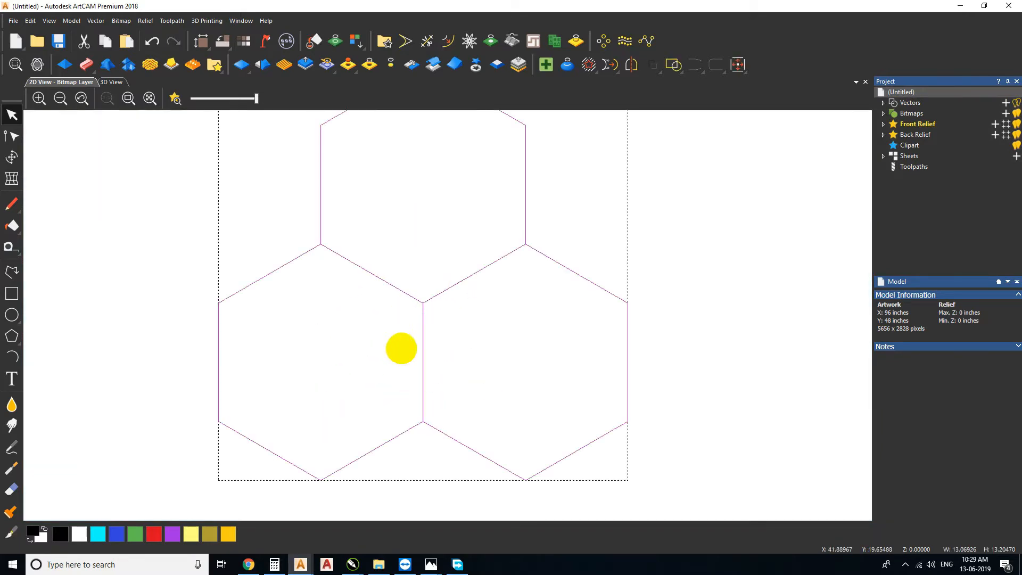
left_click(427, 41)
left_click(358, 267)
left_click(358, 267)
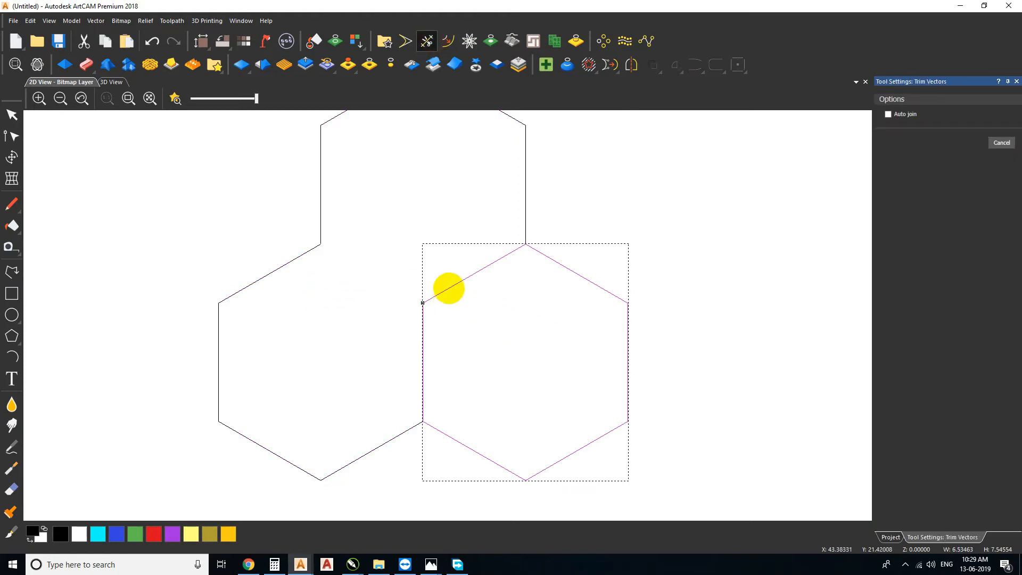
left_click(445, 289)
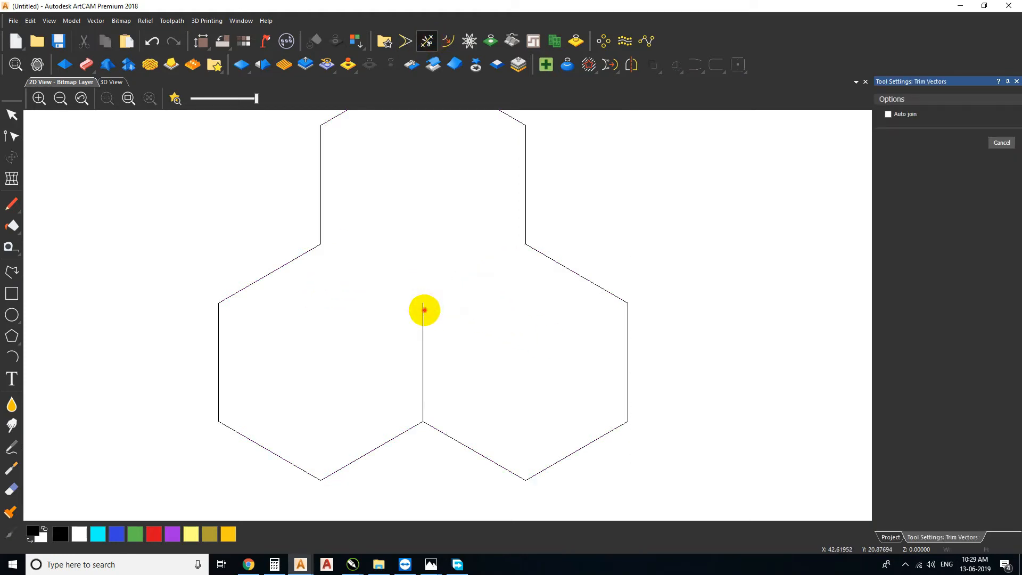
scroll(424, 311, "down", 5)
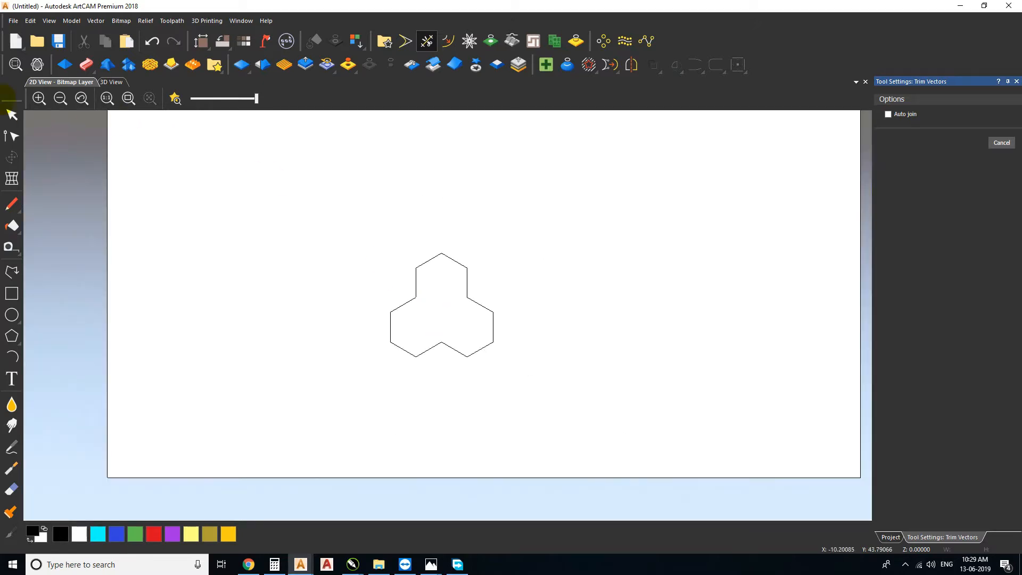
key("Escape")
Step: Join the trimmed outline segments into a single vector at their coincident nodes
left_click_drag(567, 207, 368, 384)
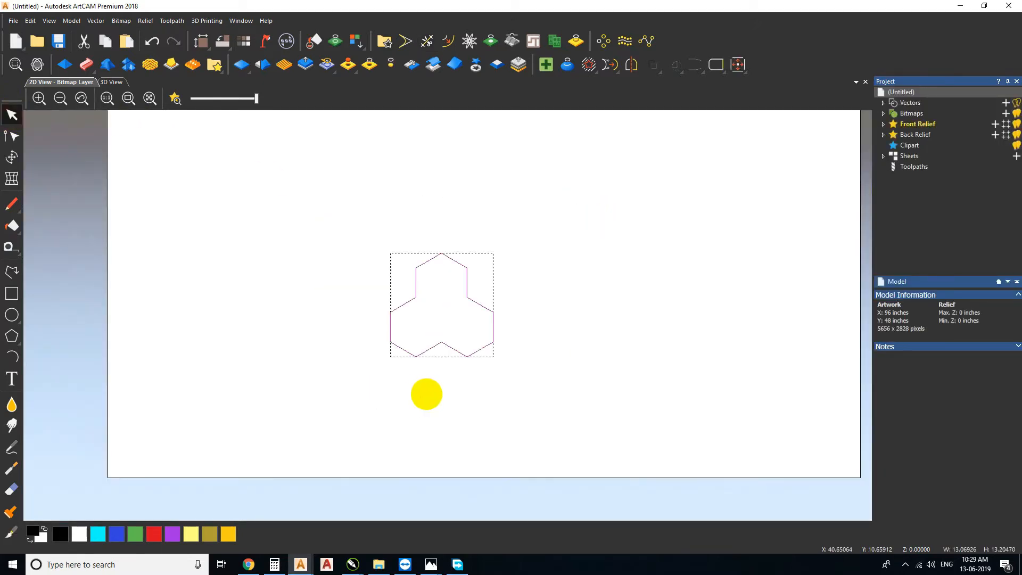
key("j")
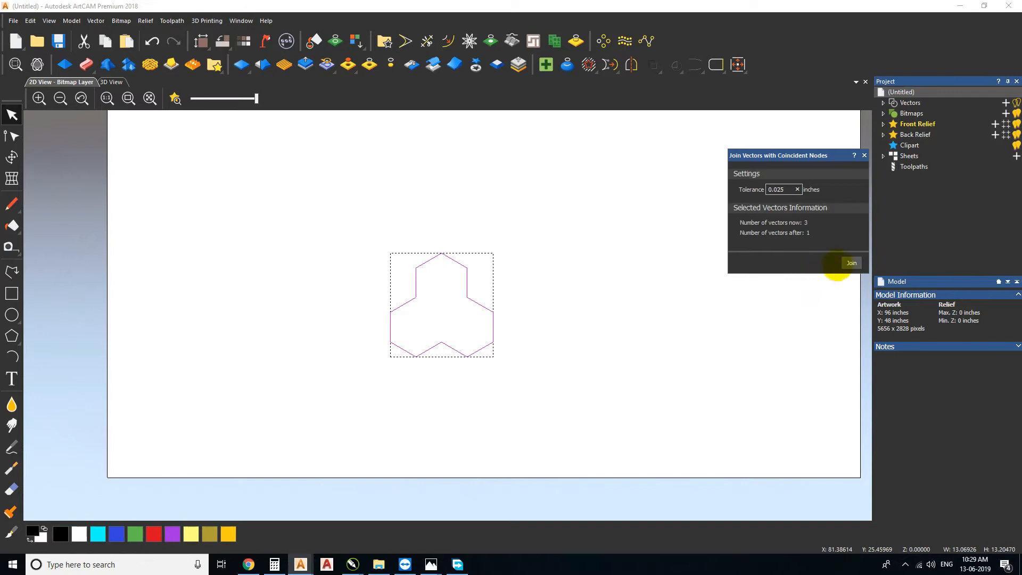
left_click(851, 263)
left_click(864, 155)
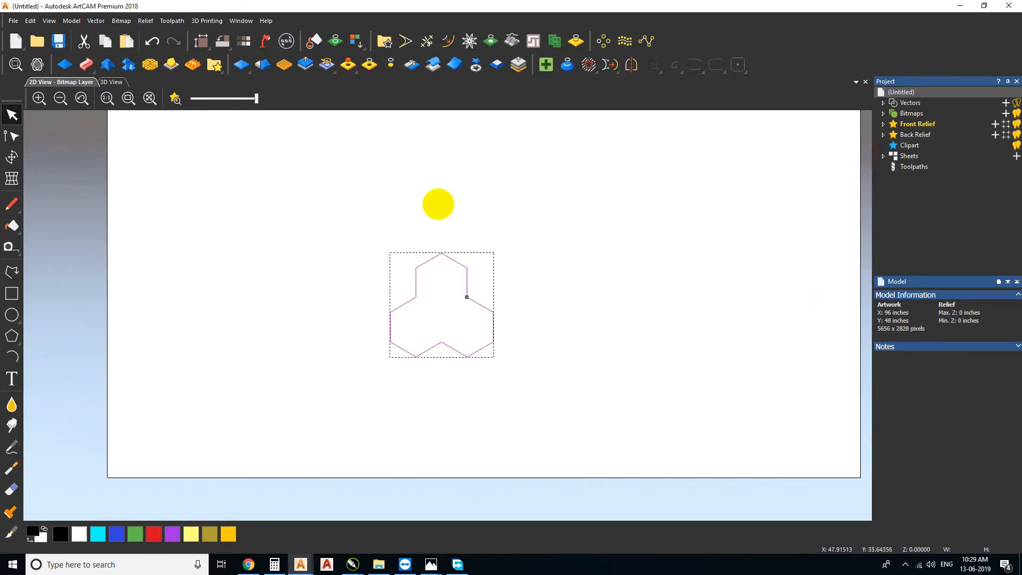
Step: Scale the joined outline to a height of 10 inches, keeping its aspect ratio
key("F3")
left_click_drag(506, 293, 413, 368)
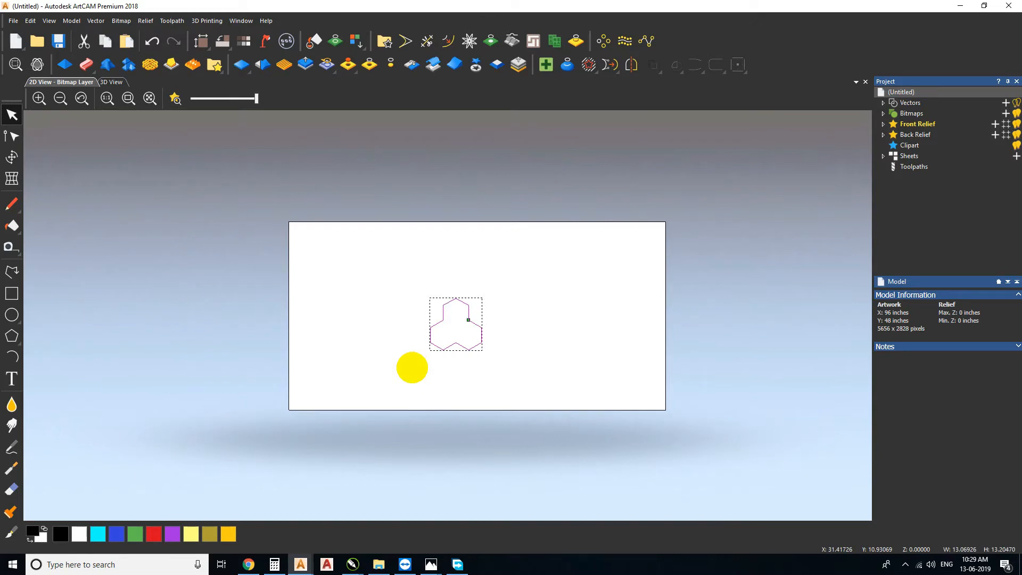
scroll(454, 331, "up", 4)
scroll(390, 302, "down", 2)
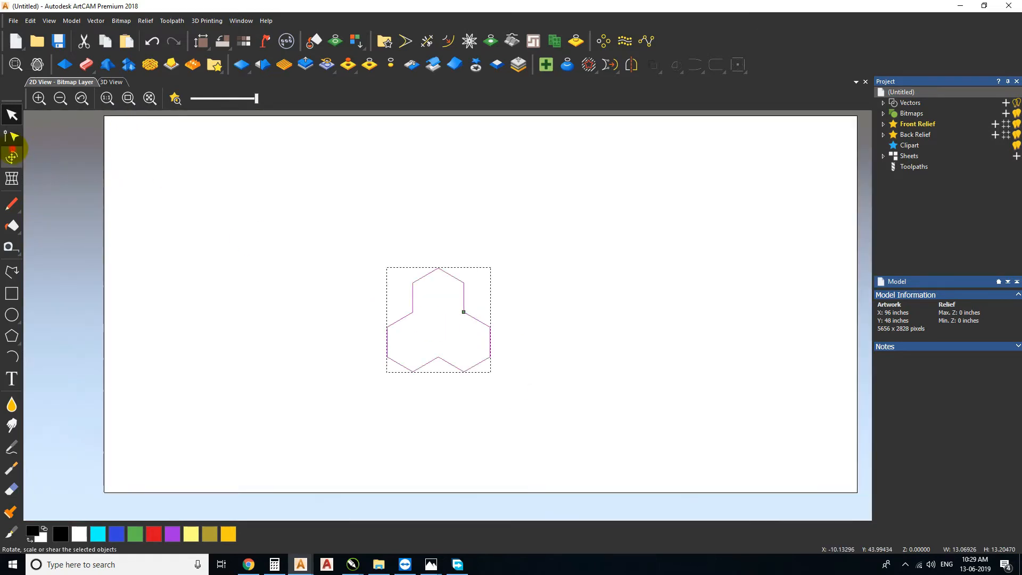
left_click(12, 156)
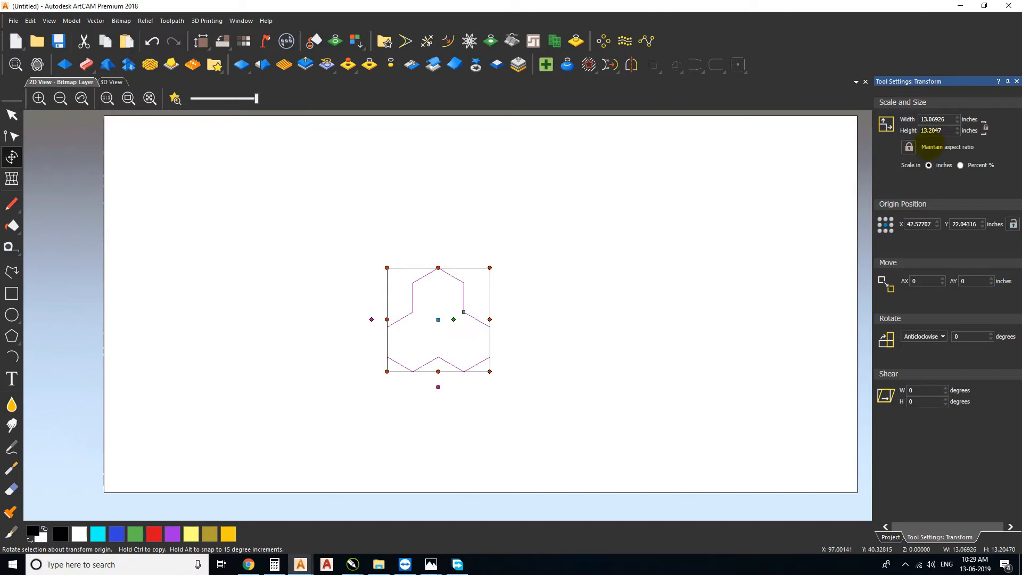
left_click(937, 130)
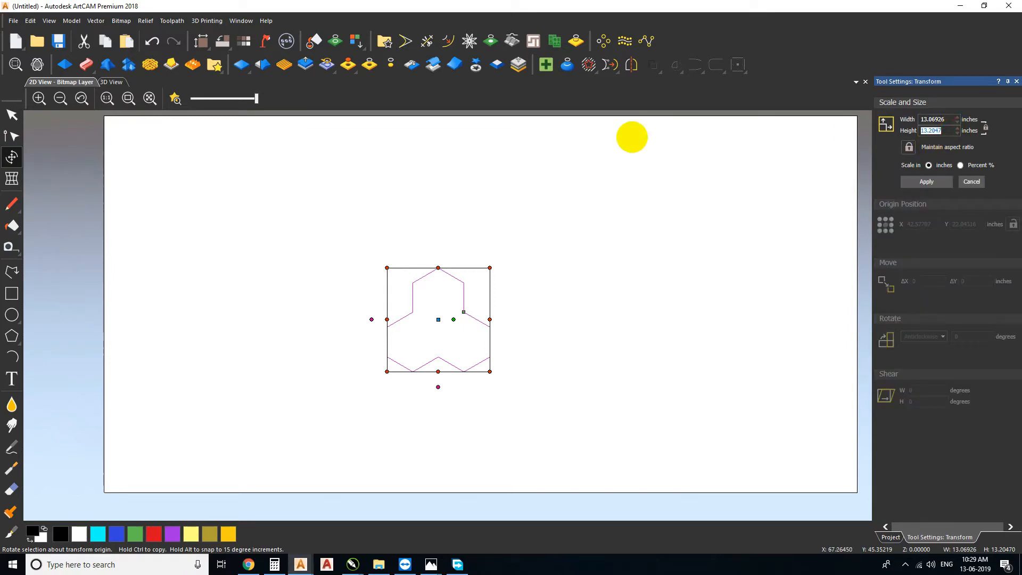
type("10")
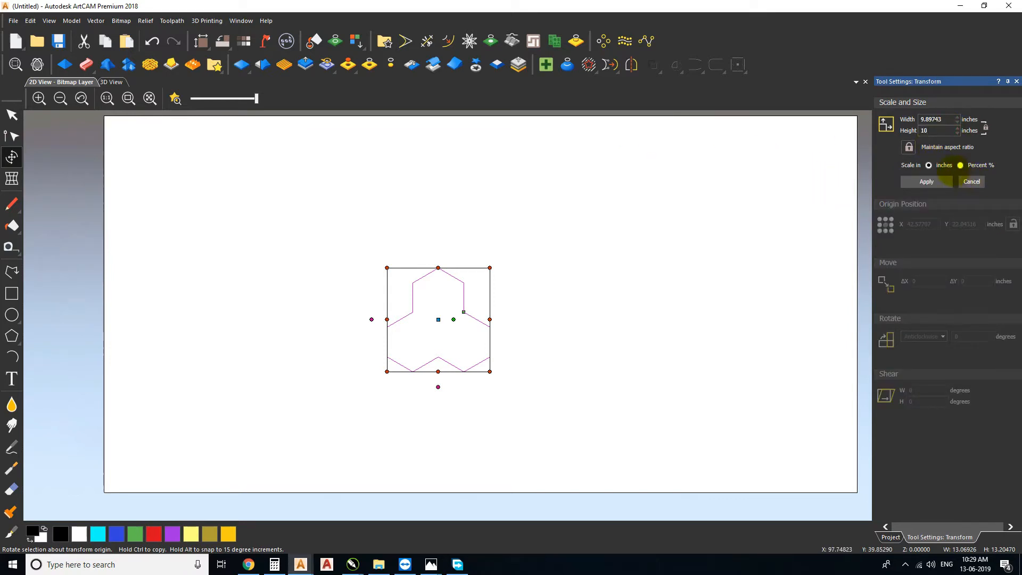
left_click(942, 182)
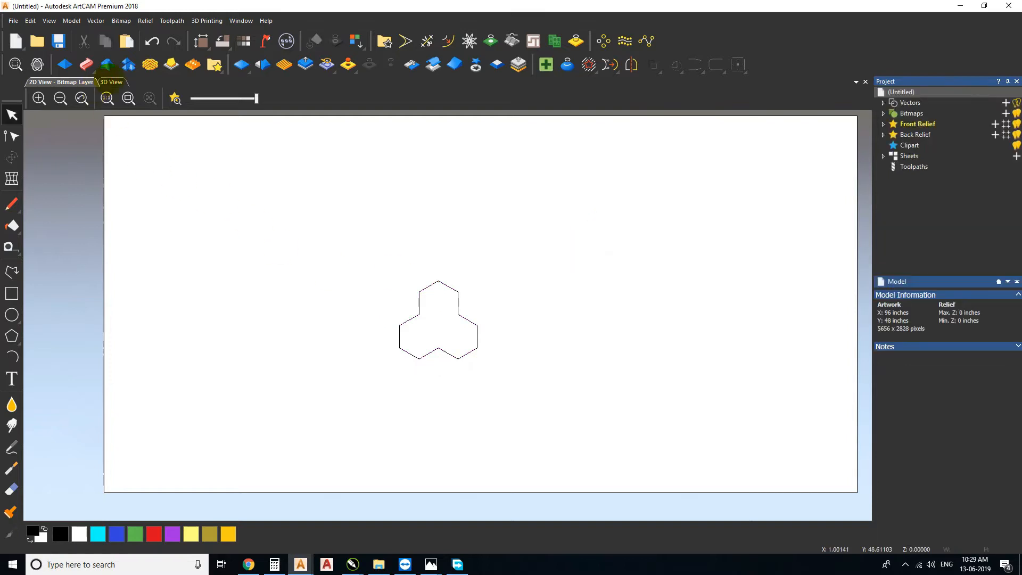
Step: In the 3D view, add a linear 3D blend to the outline with border height 0 and inner height 2 inches
left_click(111, 81)
scroll(426, 326, "up", 3)
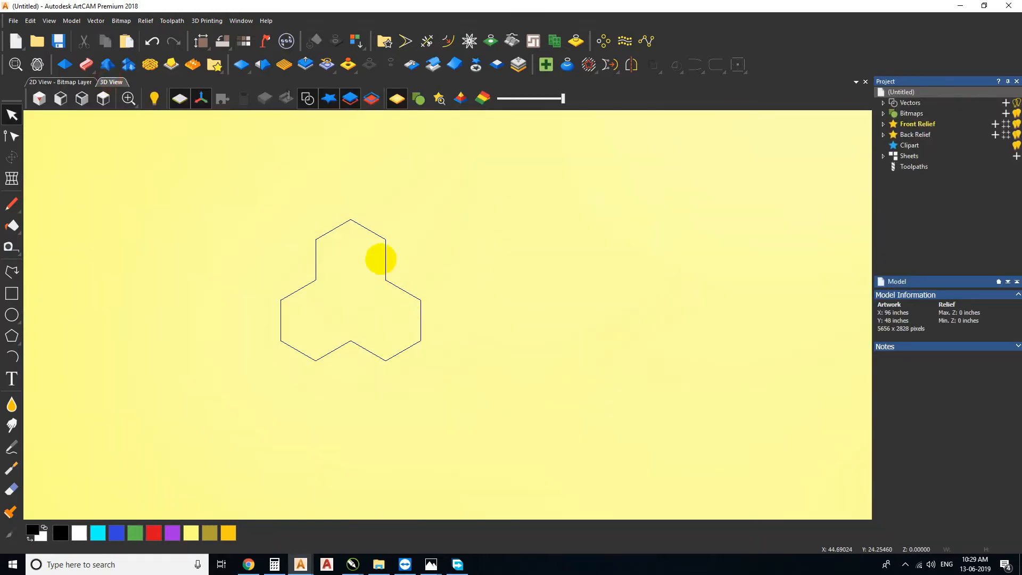
left_click(386, 255)
left_click(129, 65)
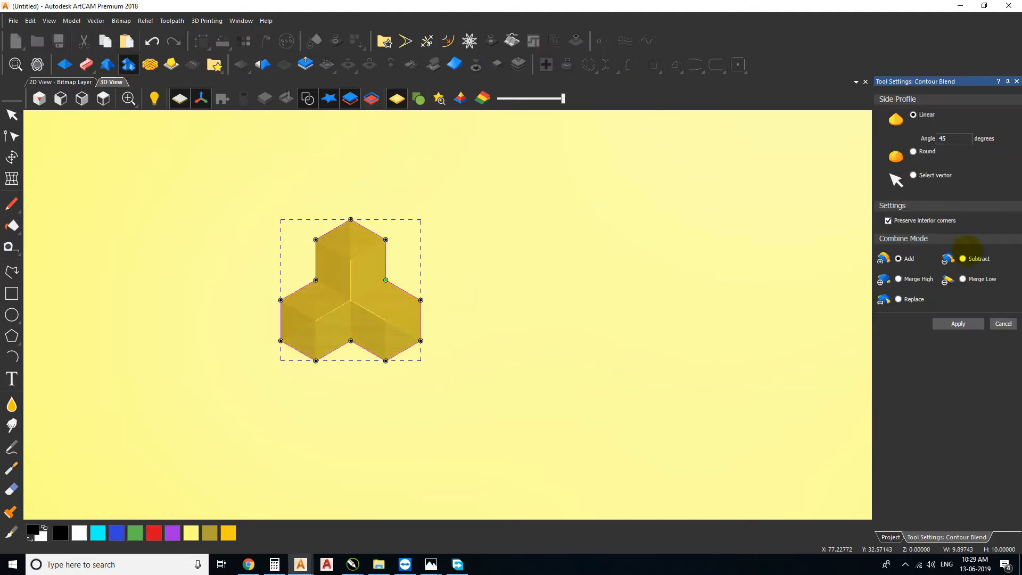
left_click(1004, 324)
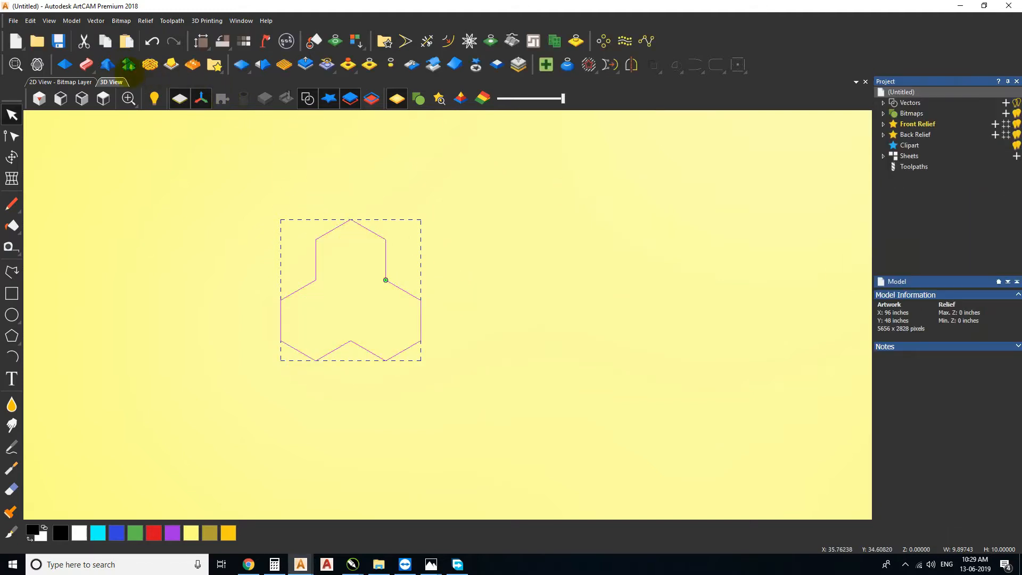
left_click(107, 64)
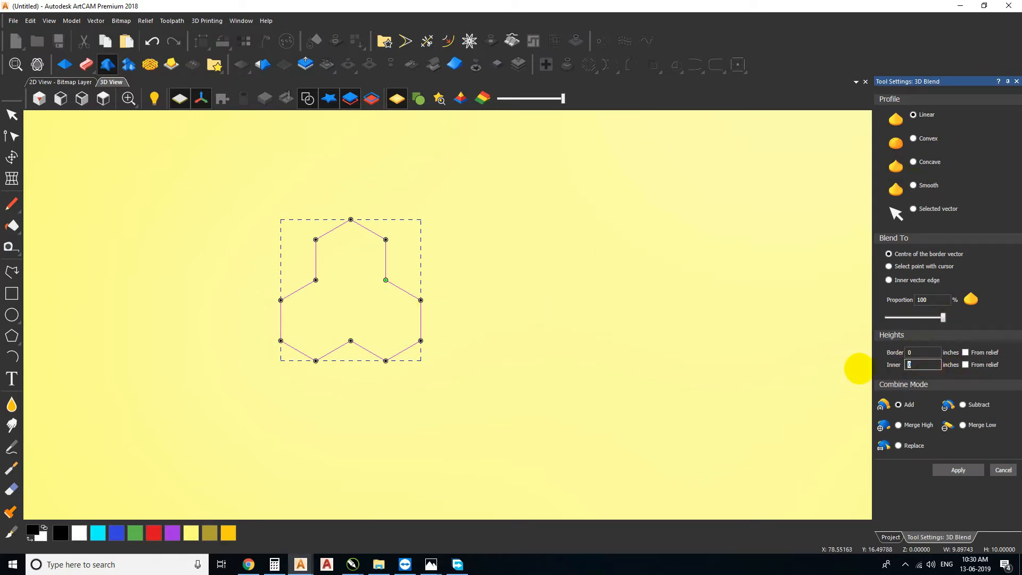
scroll(345, 299, "up", 5)
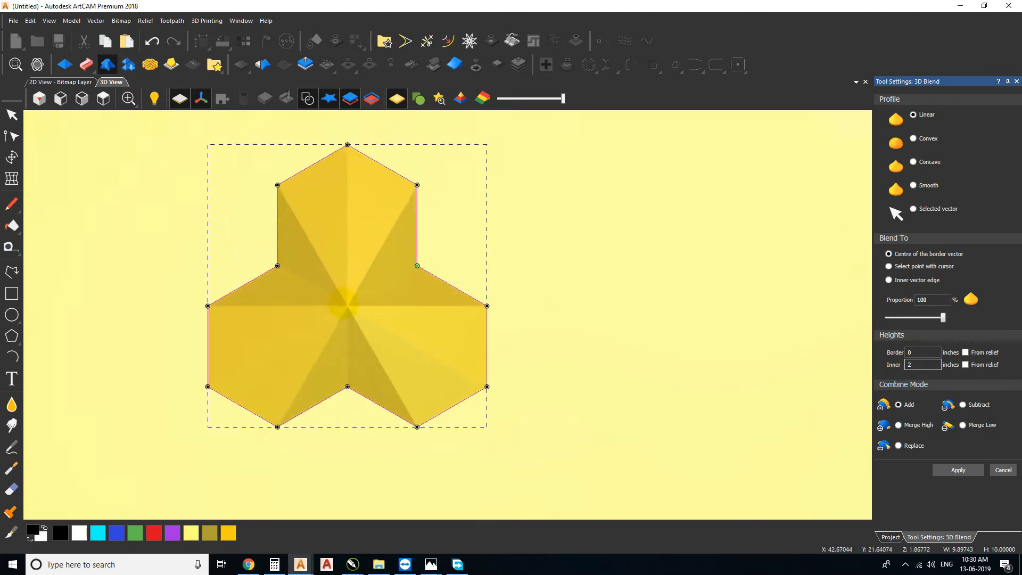
scroll(351, 305, "down", 4)
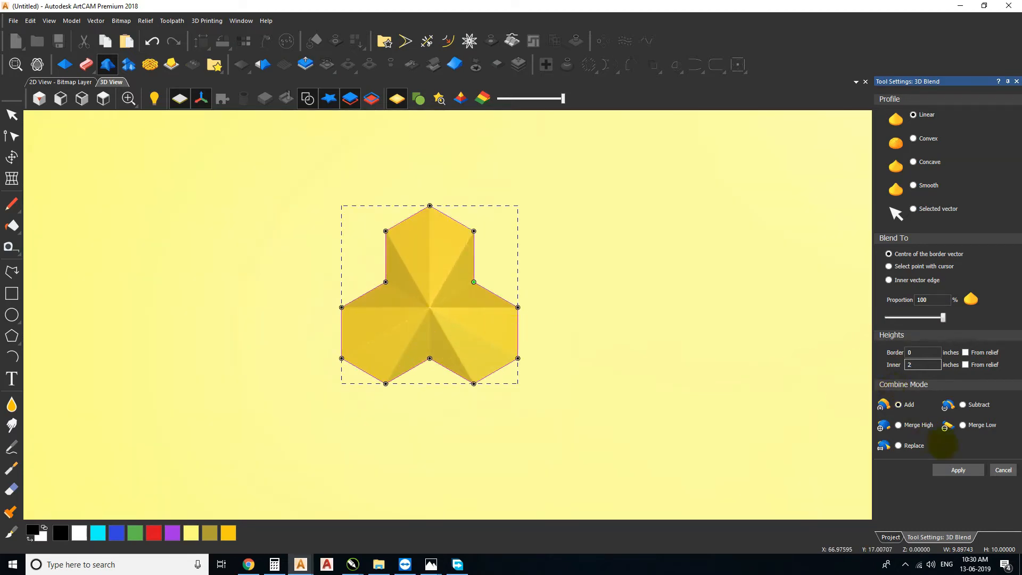
left_click(1003, 470)
left_click(635, 270)
Step: Switch the model size units from inches to millimetres
scroll(447, 304, "down", 4)
scroll(404, 309, "up", 3)
left_click(201, 41)
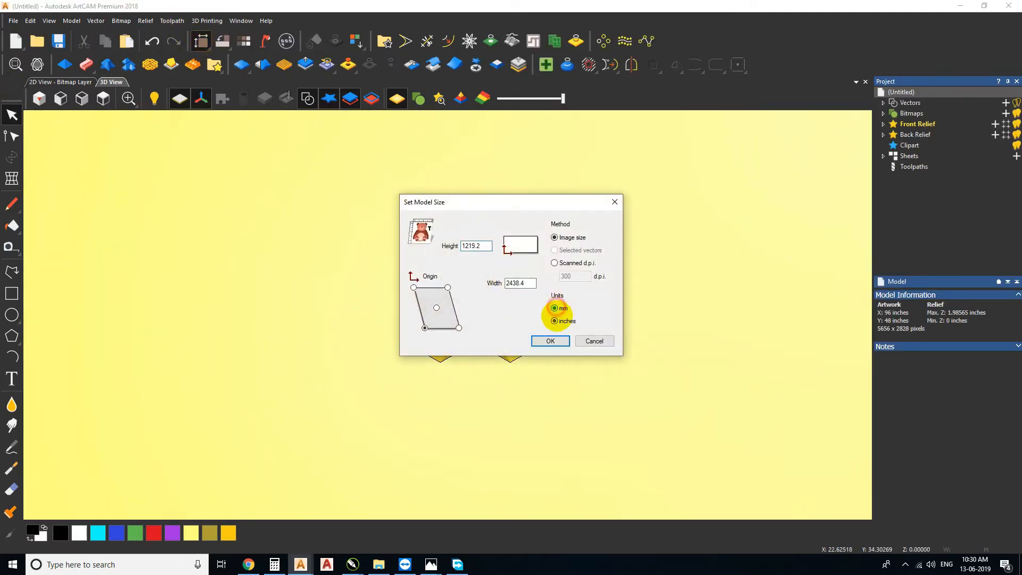
left_click(551, 340)
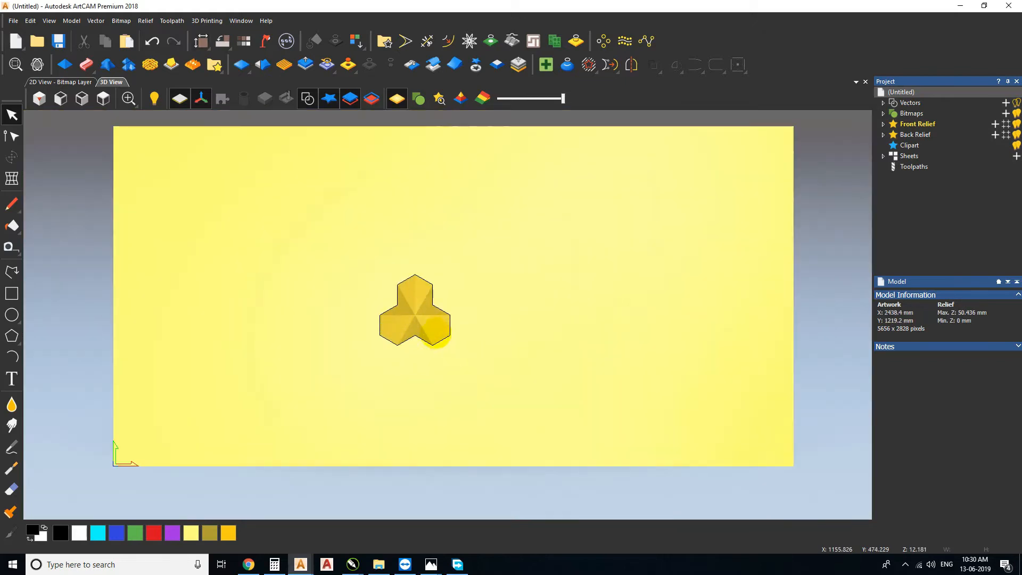
Step: Scale the relief to a height of 20 mm
scroll(434, 283, "up", 2)
left_click(305, 65)
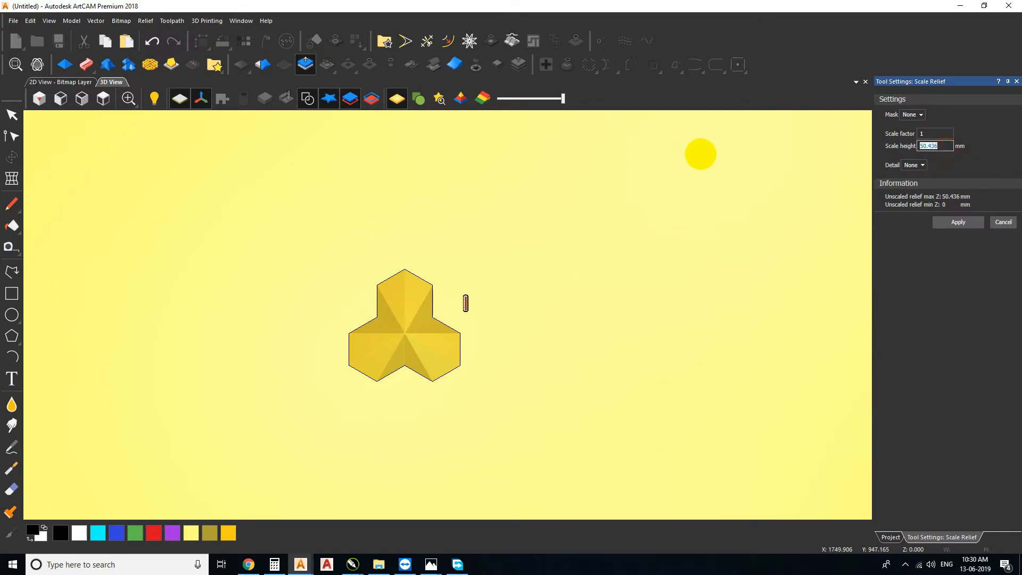
type("20")
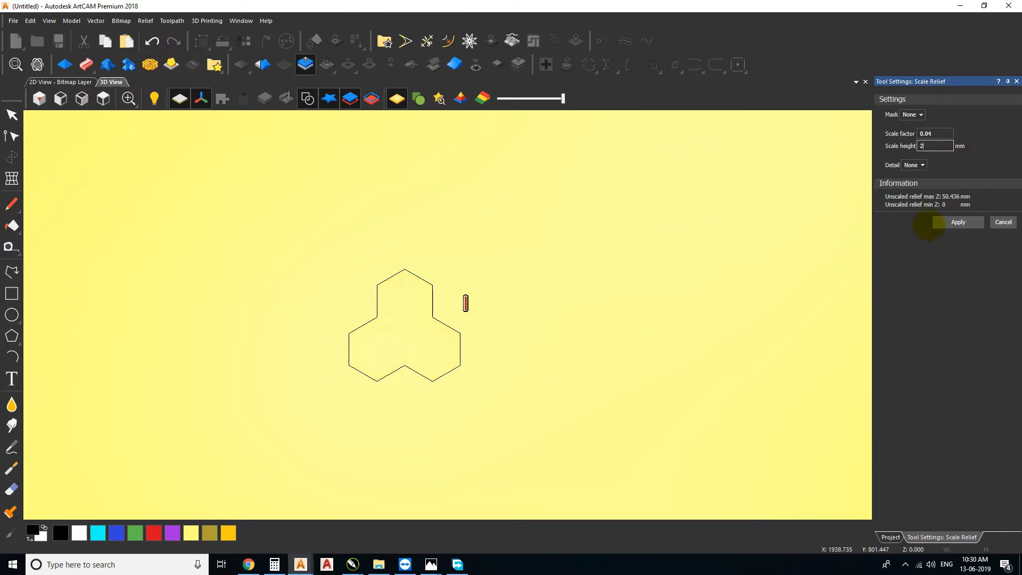
left_click(1003, 222)
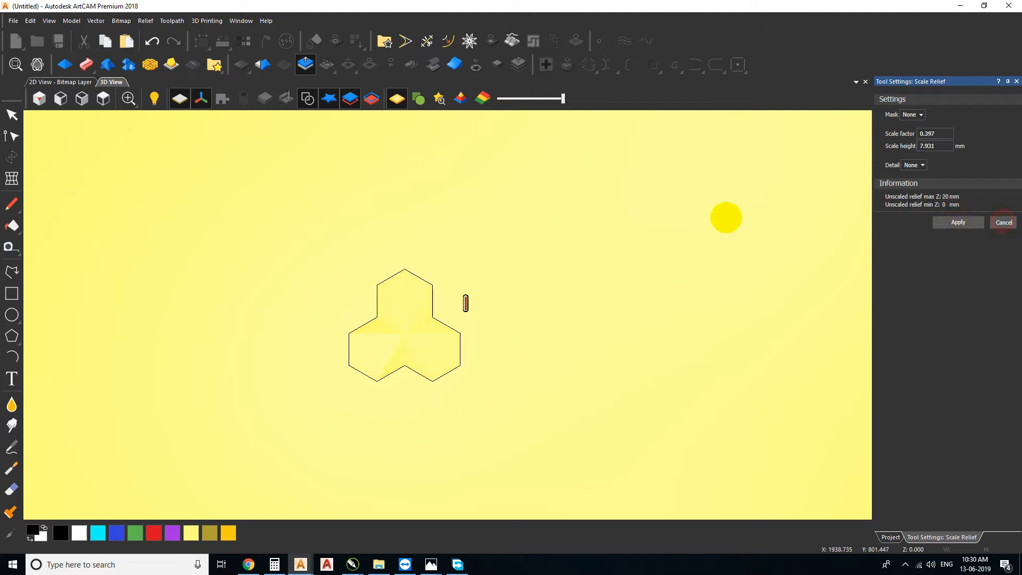
scroll(456, 312, "down", 3)
scroll(442, 322, "up", 3)
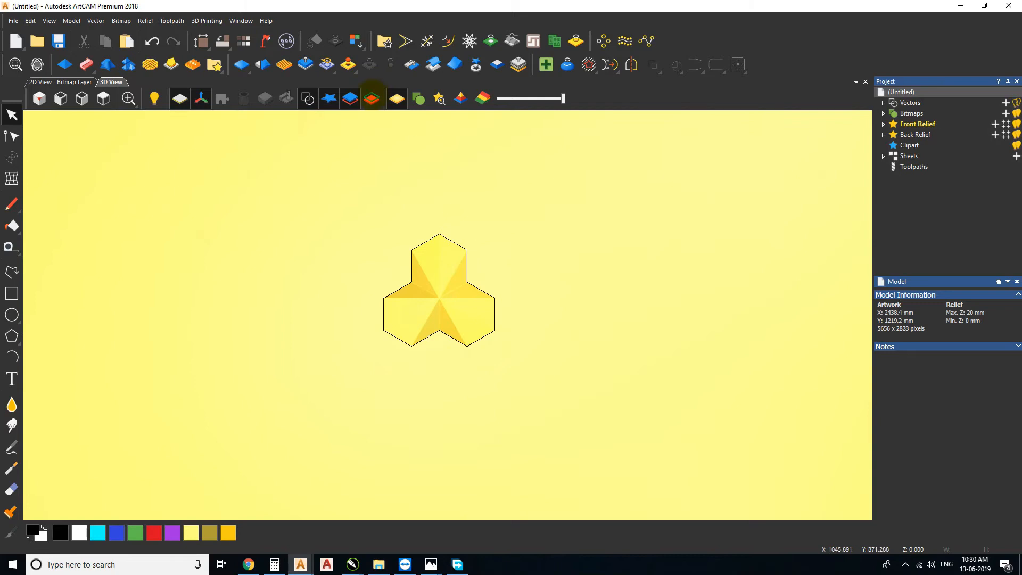
Step: Cut out the relief inside the three-hexagon outline and convert it to relief clipart
left_click(476, 65)
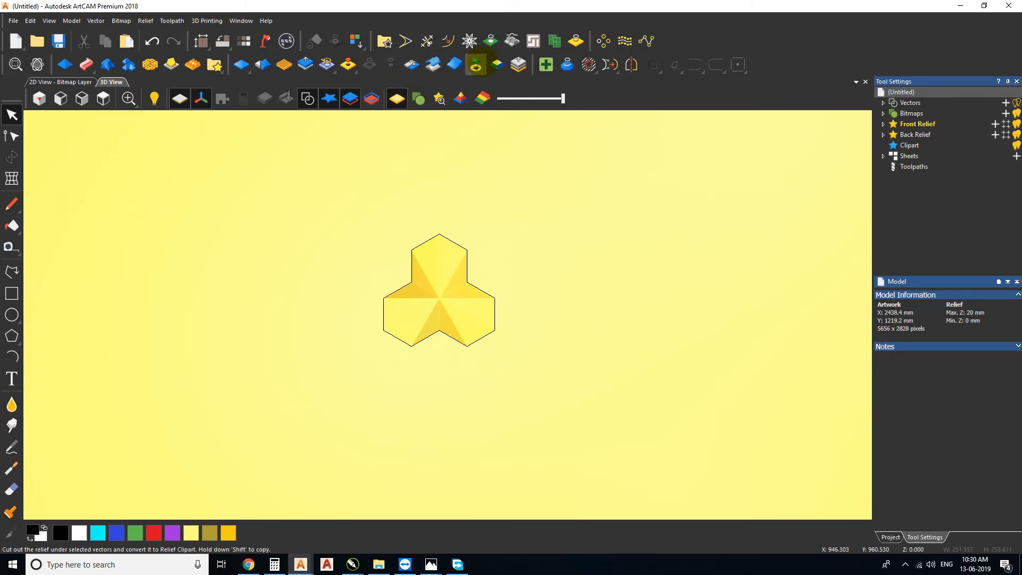
left_click(438, 277)
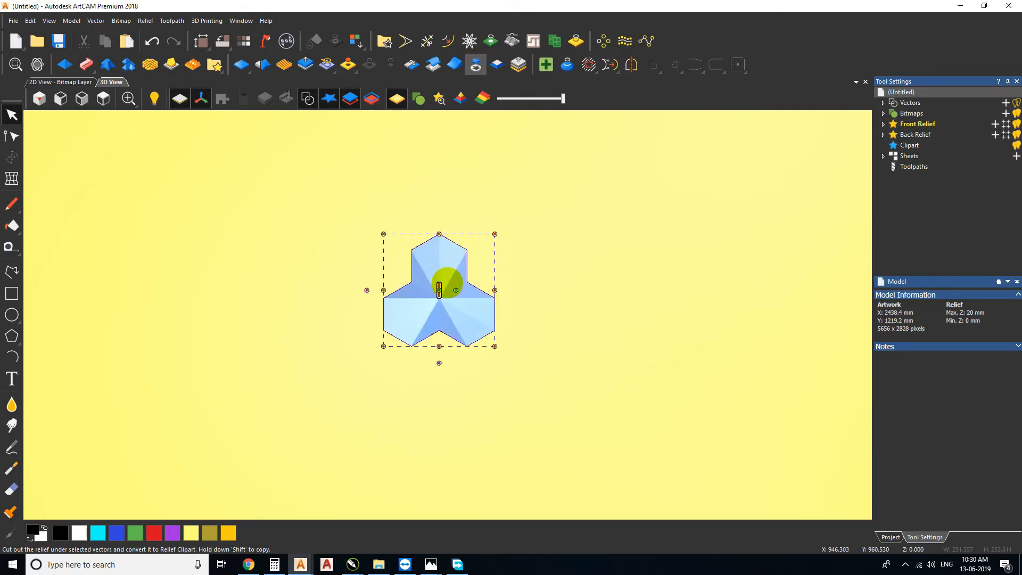
scroll(439, 271, "down", 1)
left_click(416, 206)
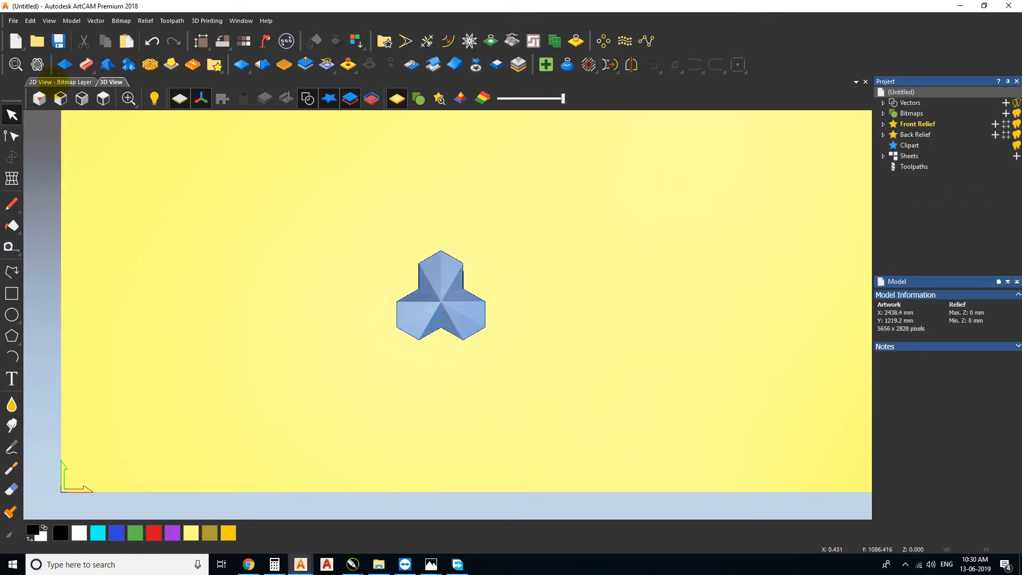
Step: In the 2D view, move the three-hexagon outline horizontally to near the left edge of the sheet
left_click(60, 82)
scroll(484, 369, "up", 4)
scroll(482, 263, "down", 2)
left_click_drag(408, 212, 203, 424)
scroll(346, 381, "down", 1)
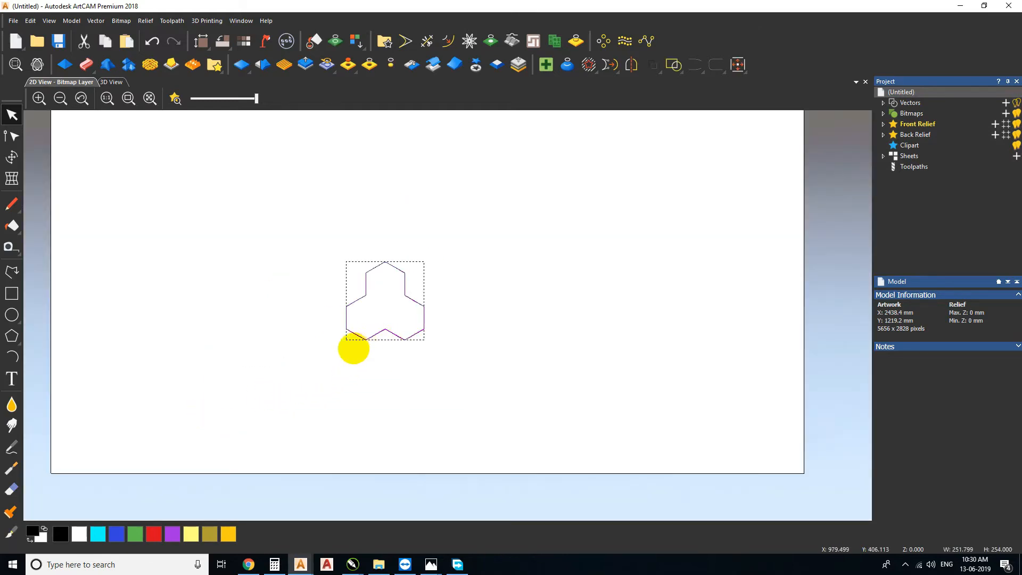
left_click_drag(346, 330, 83, 356)
scroll(84, 356, "up", 1)
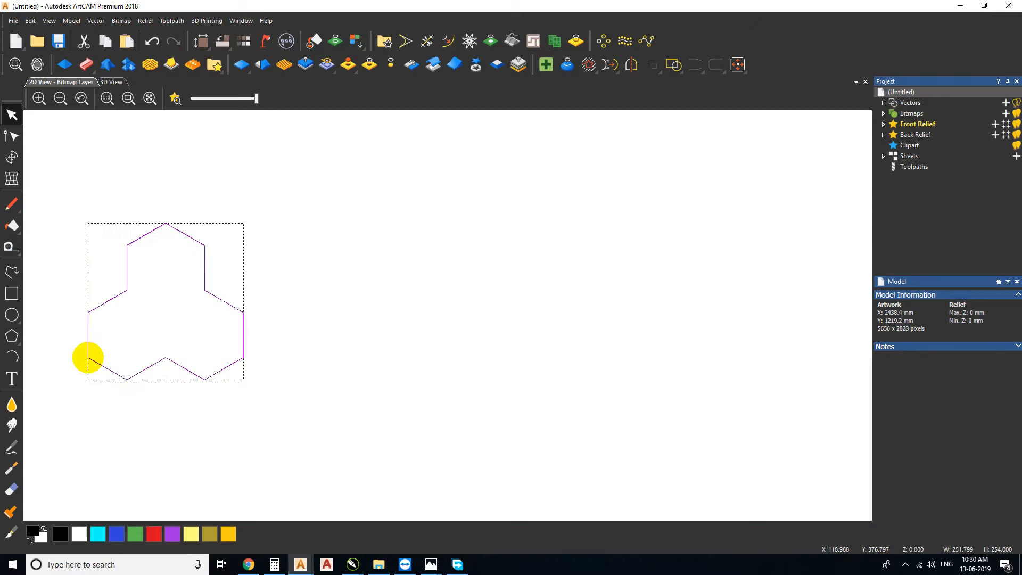
Step: Copy the three-hexagon tile repeatedly up and to the right, building an interlocking diagonal row of eight tiles across the sheet
left_click_drag(87, 356, 321, 223)
scroll(343, 251, "down", 1)
scroll(438, 221, "up", 1)
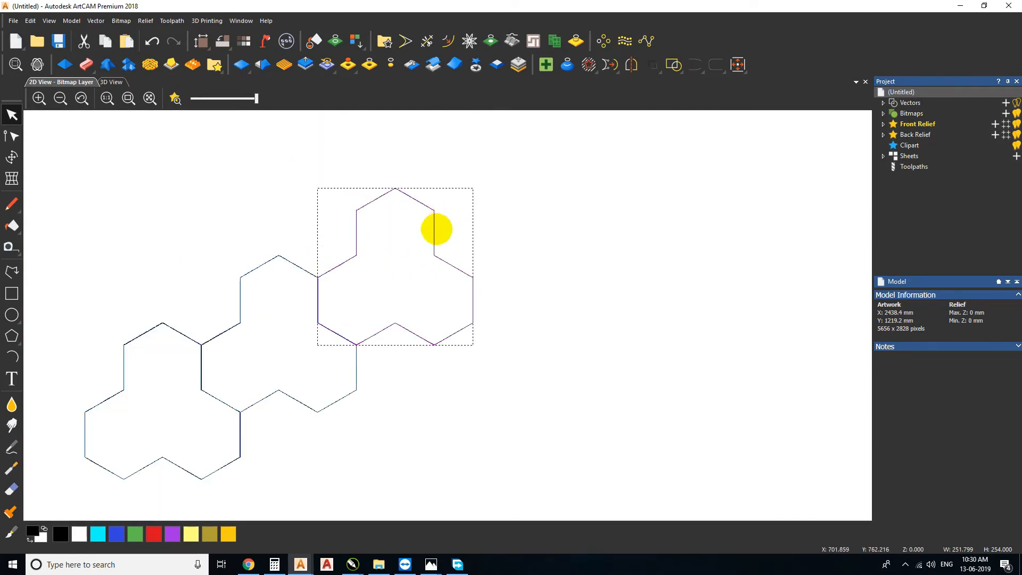
left_click_drag(317, 322, 434, 255)
scroll(451, 298, "down", 1)
scroll(529, 217, "up", 1)
scroll(393, 405, "down", 1)
scroll(392, 405, "up", 1)
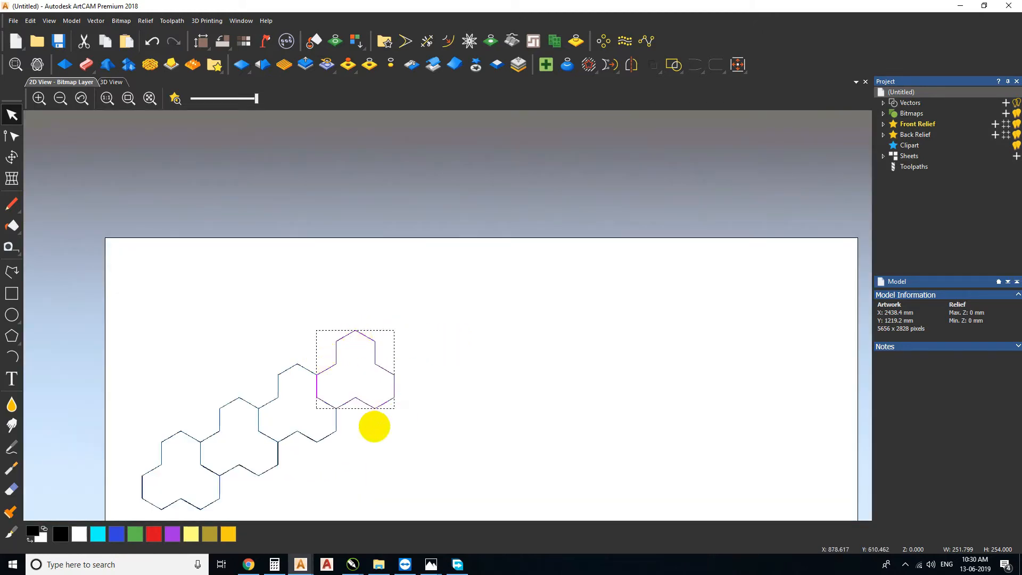
left_click_drag(318, 398, 550, 266)
scroll(557, 299, "down", 1)
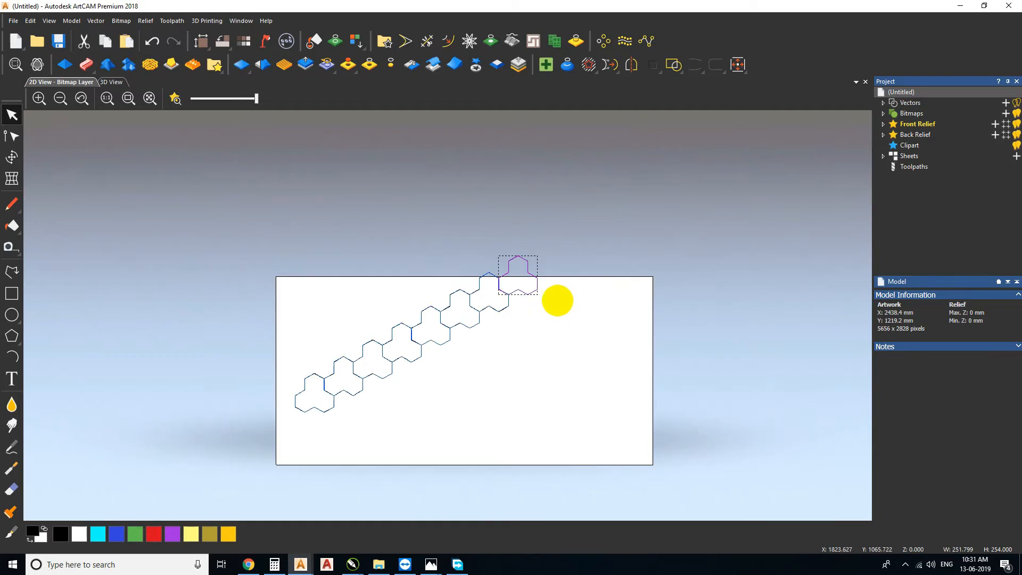
Step: Add one more copy of the first tile at the lower-left end of the diagonal row, aligned corner to corner with its neighbour
left_click(553, 317)
left_click_drag(562, 227, 260, 430)
left_click(388, 440)
scroll(319, 410, "up", 2)
left_click(305, 259)
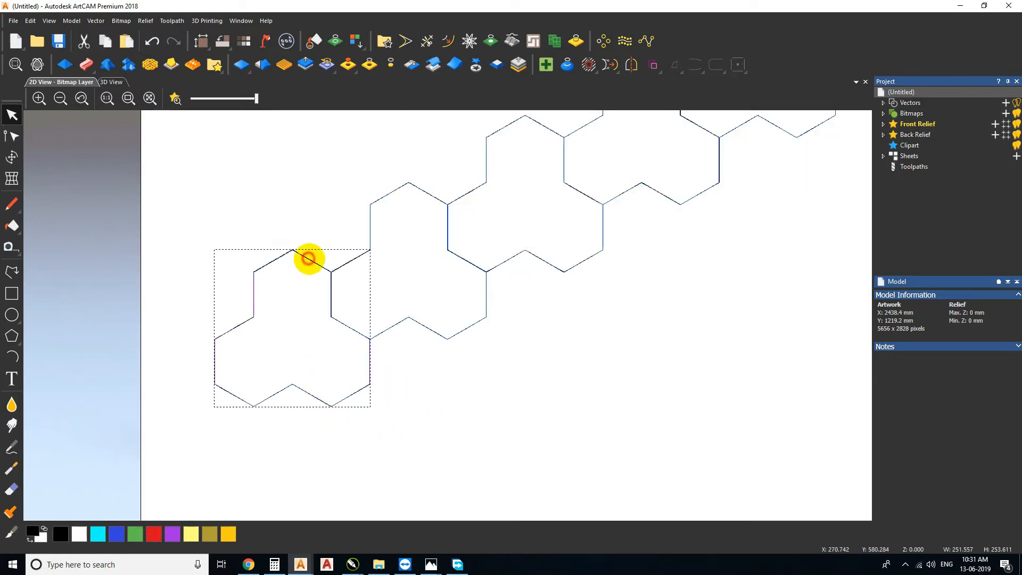
scroll(337, 315, "down", 2)
scroll(394, 319, "up", 2)
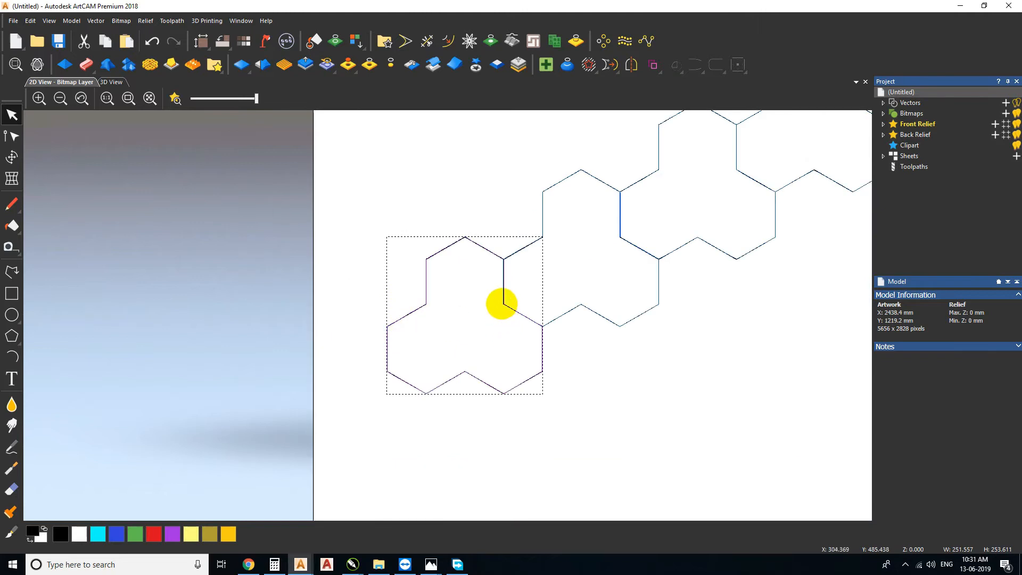
left_click_drag(503, 303, 392, 374)
scroll(393, 375, "up", 3)
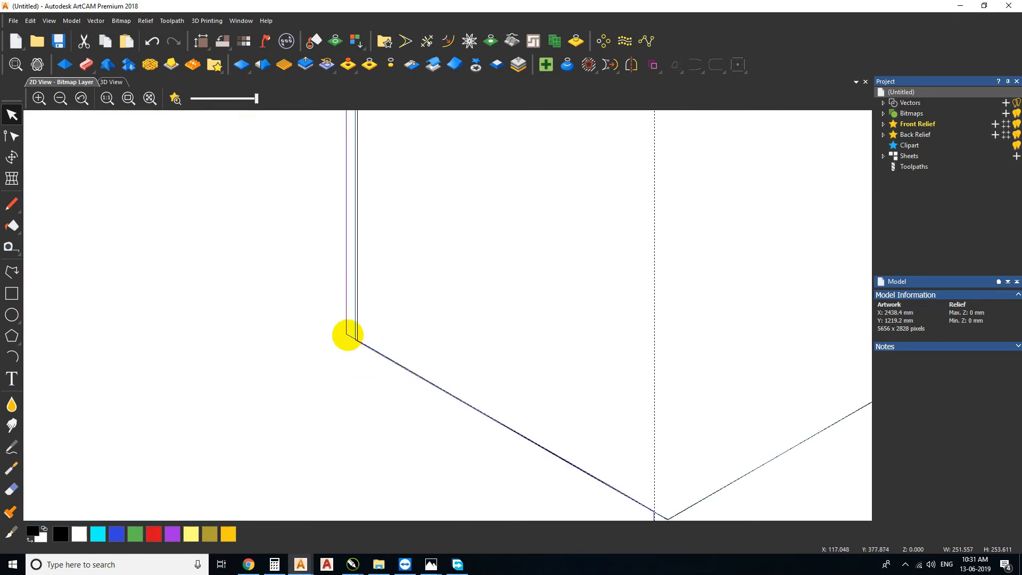
left_click_drag(345, 335, 355, 339)
scroll(357, 361, "down", 4)
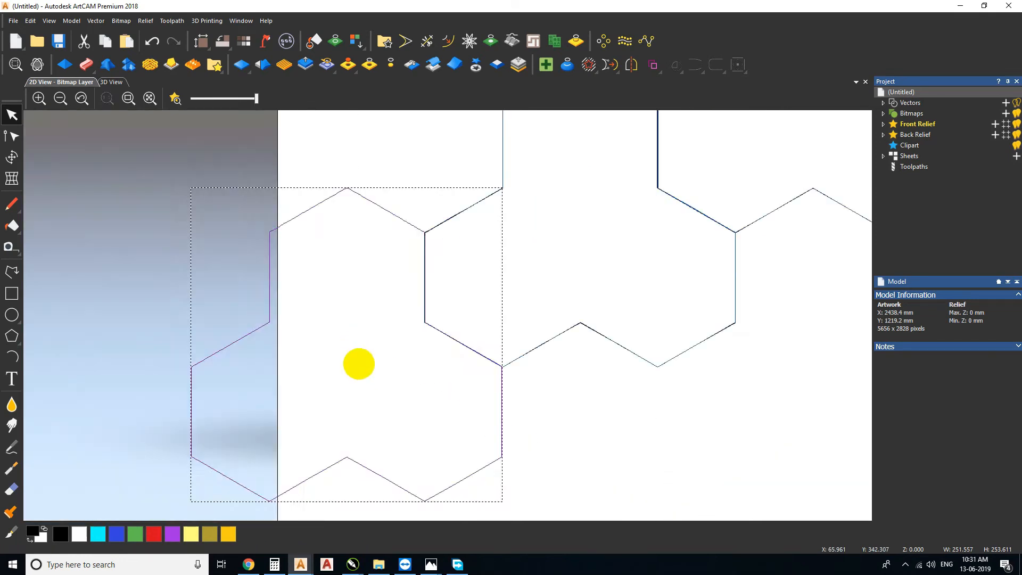
Step: Copy the whole nine-tile diagonal row directly below itself
left_click(559, 365)
scroll(510, 367, "down", 2)
left_click_drag(628, 151, 285, 378)
scroll(352, 311, "up", 3)
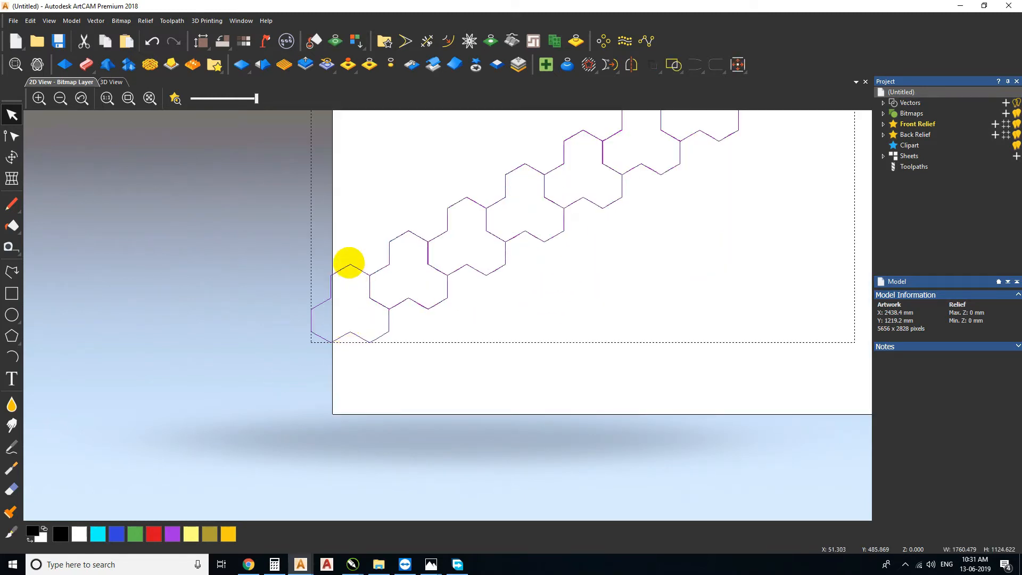
left_click_drag(349, 263, 351, 334)
scroll(357, 336, "up", 4)
scroll(358, 340, "down", 1)
Step: Fine-adjust the copied row until its corners meet the corners of the row above
left_click_drag(338, 295, 342, 303)
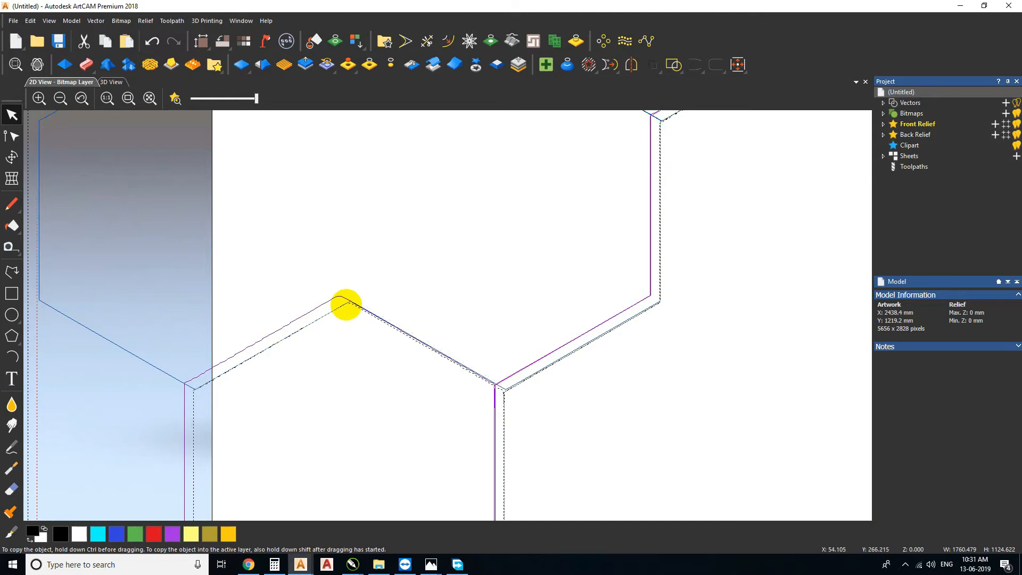
scroll(554, 458, "down", 2)
scroll(487, 356, "up", 2)
scroll(437, 357, "up", 3)
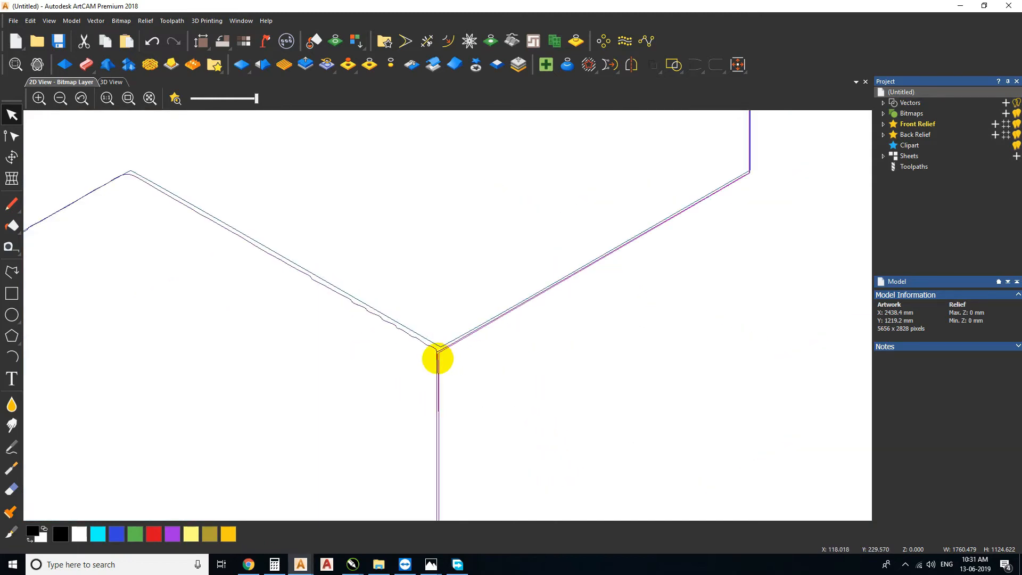
mouse_move(437, 347)
left_mouse_down()
mouse_move(445, 337)
mouse_move(441, 348)
left_mouse_up()
scroll(432, 383, "down", 5)
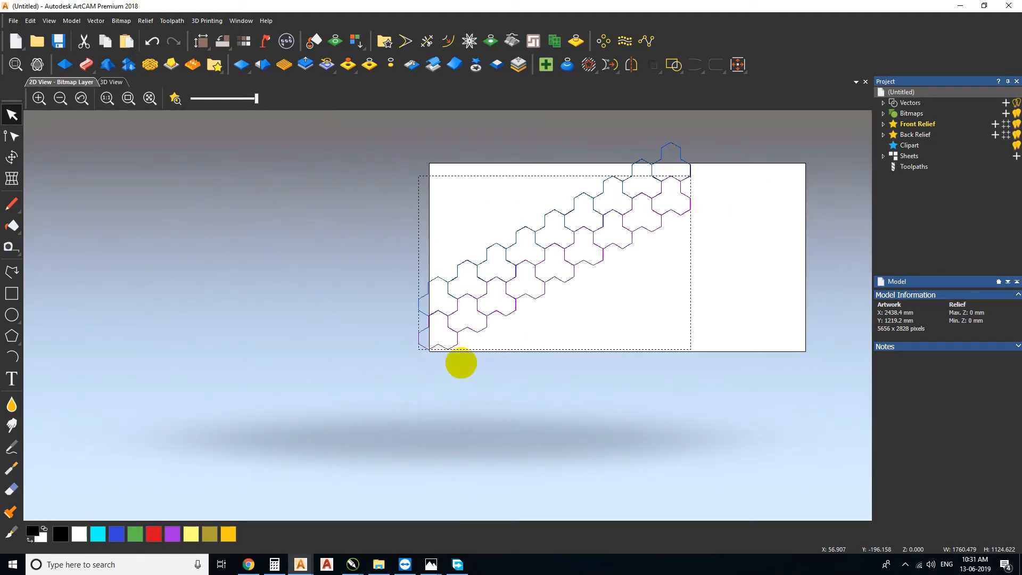
Step: Copy both diagonal rows directly below to make four rows, and align their corners with the rows above
left_click(681, 277)
left_click_drag(726, 143, 266, 415)
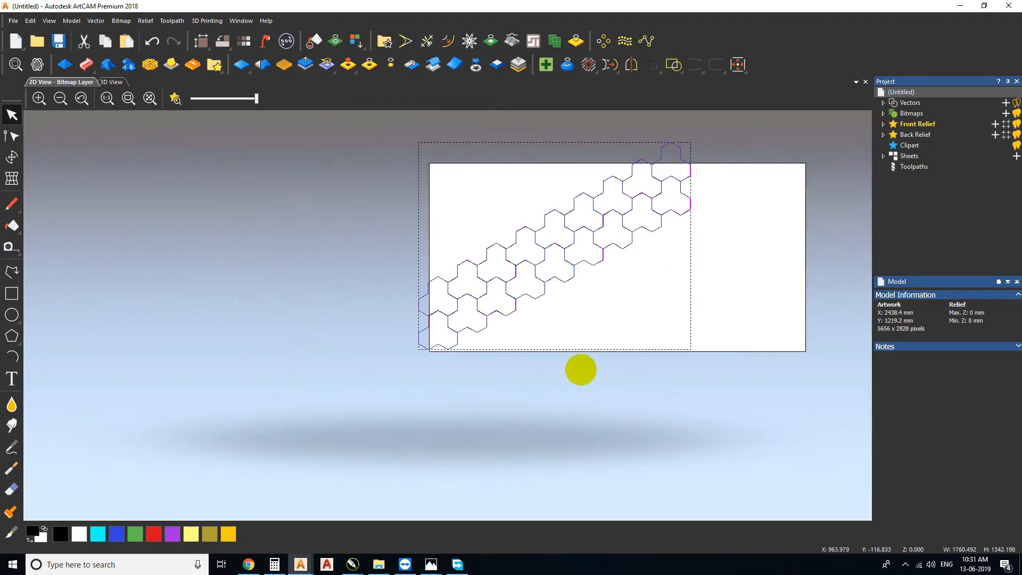
scroll(482, 325, "up", 3)
left_click_drag(307, 265, 304, 399)
scroll(304, 400, "up", 6)
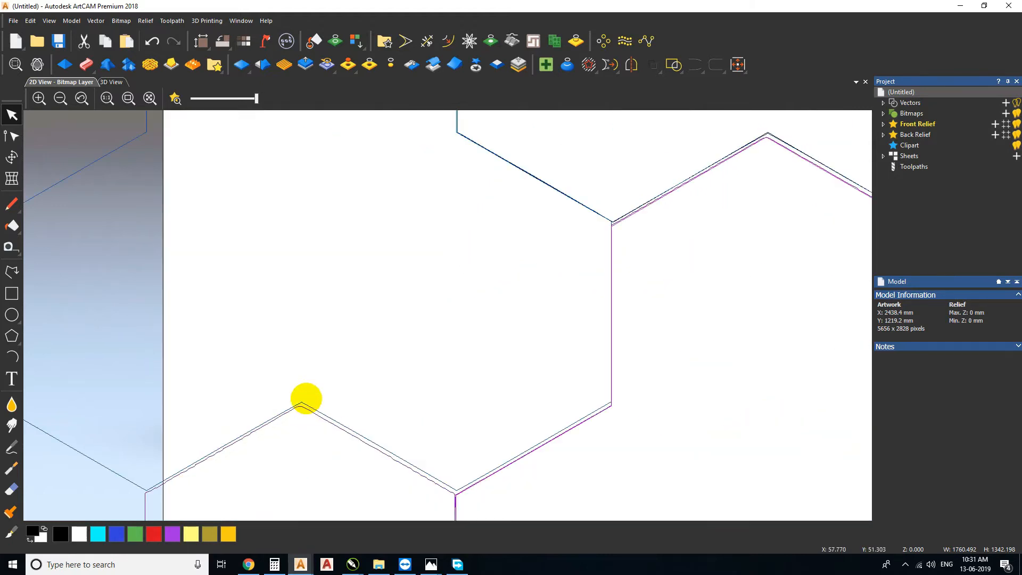
left_click_drag(311, 394, 316, 384)
scroll(326, 413, "down", 5)
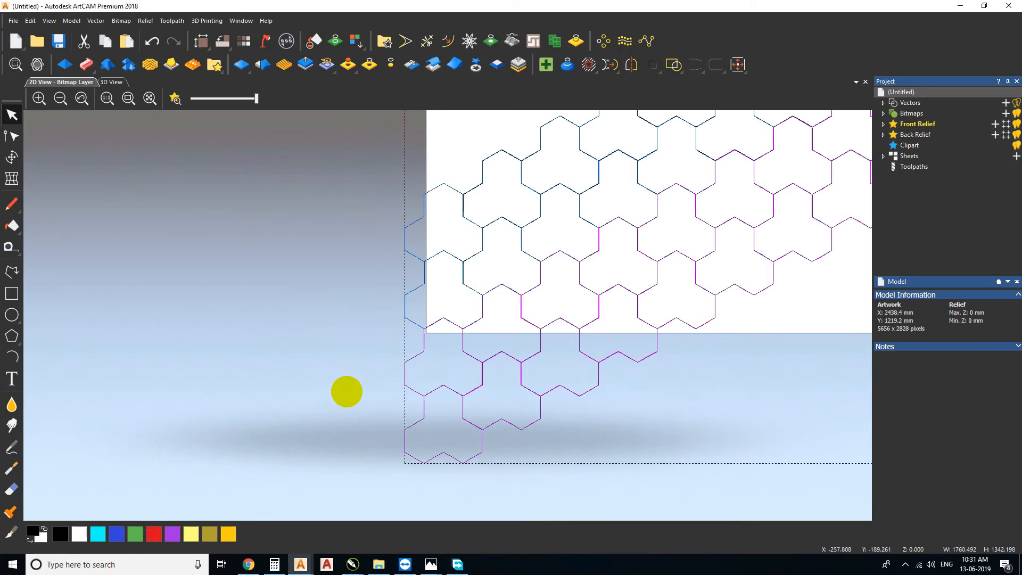
Step: Copy the block of four diagonal rows down and to the right, interlocking it with the original block
left_click(711, 373)
left_click_drag(721, 114, 283, 433)
scroll(458, 373, "down", 3)
scroll(469, 308, "up", 3)
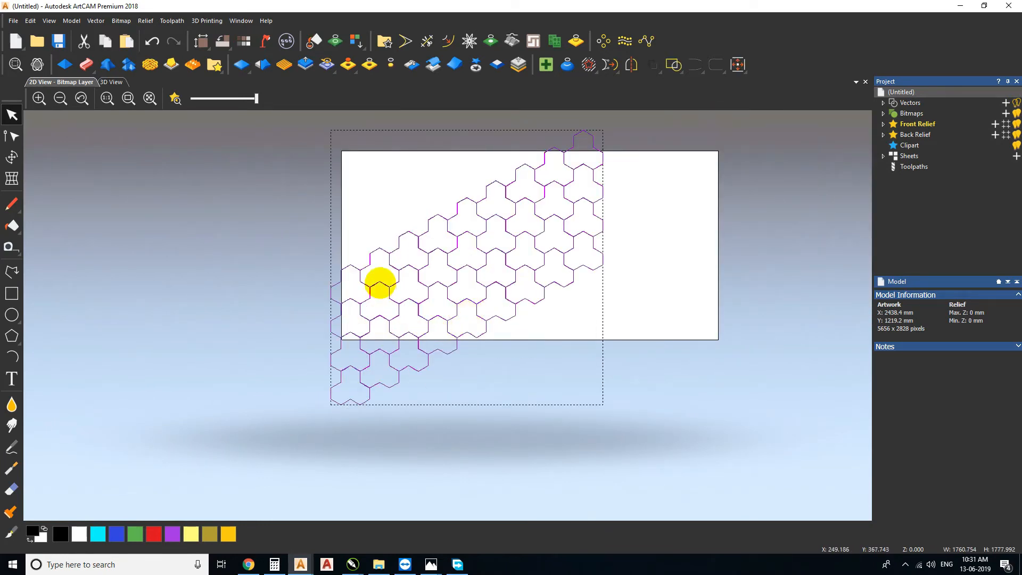
left_click_drag(350, 265, 438, 352)
scroll(715, 333, "down", 1)
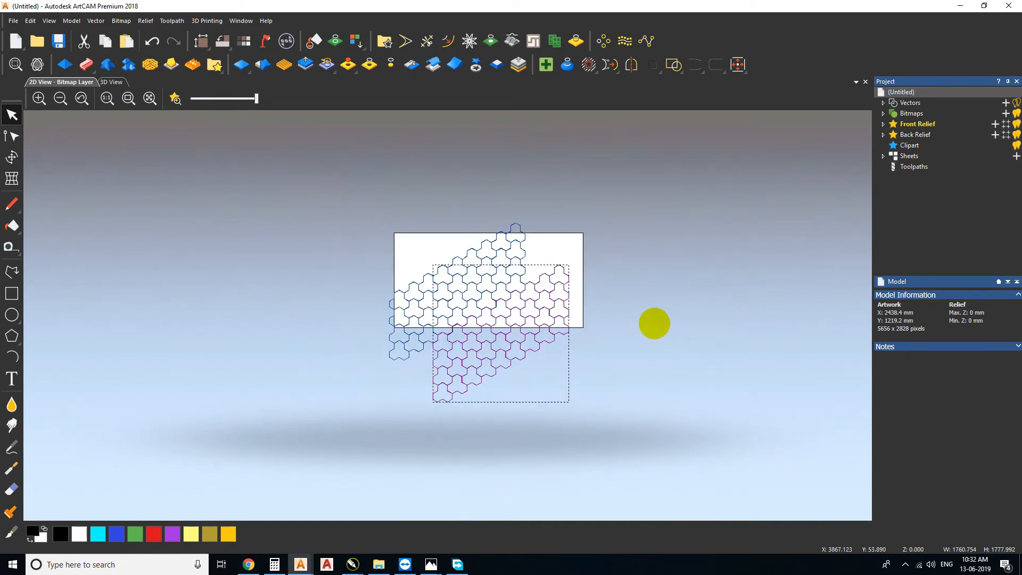
Step: Copy the complete tile pattern up and to the left, and align it with the existing tiles to cover the sheet's upper-left area
left_click(647, 280)
left_click_drag(592, 203, 331, 452)
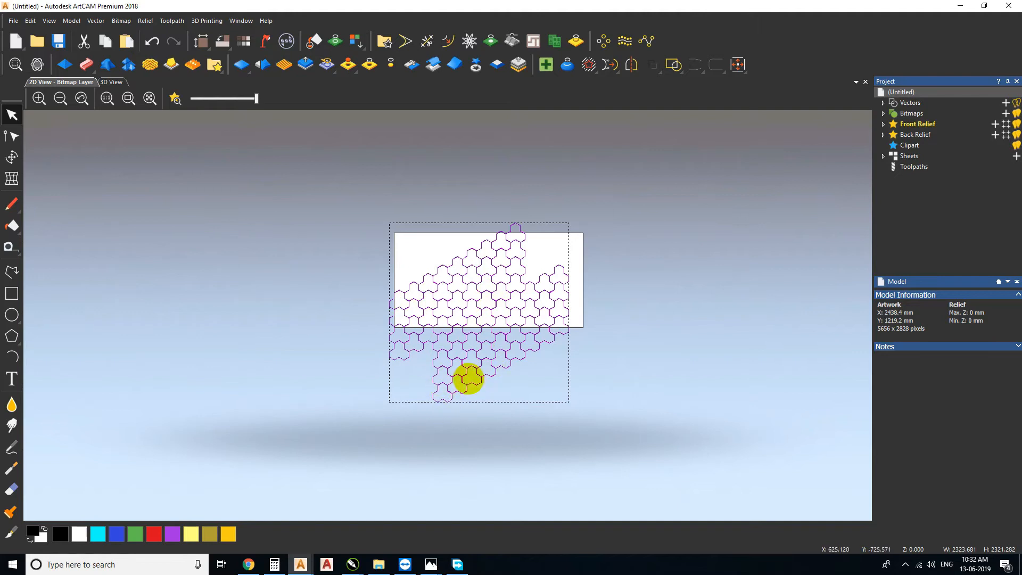
left_click(525, 391)
left_click_drag(609, 200, 310, 474)
left_click_drag(445, 400, 397, 285)
scroll(398, 286, "up", 5)
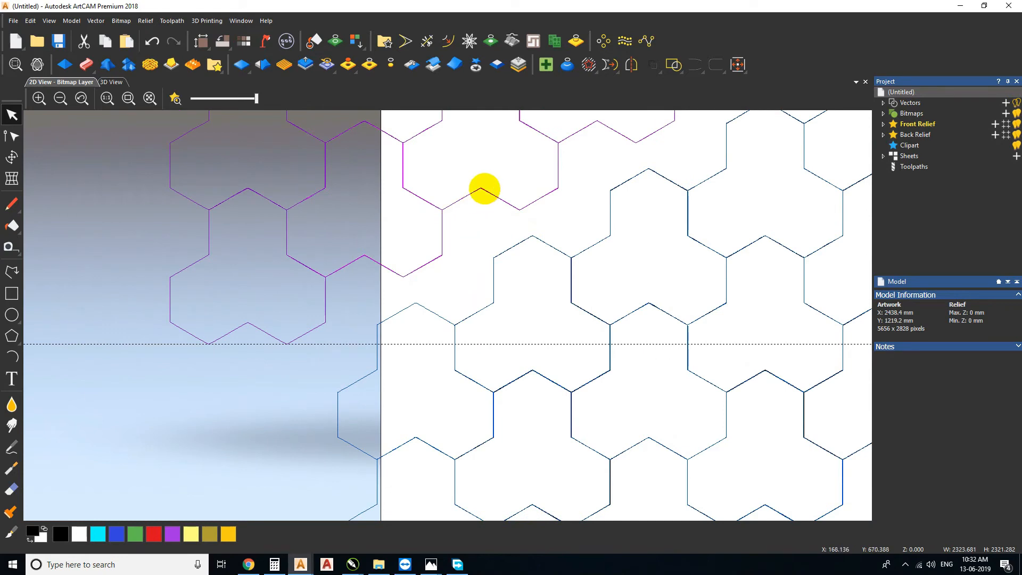
left_click_drag(483, 190, 530, 234)
scroll(524, 282, "down", 3)
Step: Copy a group of tiles from the pattern's upper-right peak to the sheet's top-right corner and interlock it with the neighbouring tiles
left_click(606, 174)
left_click_drag(525, 131, 429, 216)
left_click_drag(503, 146, 656, 206)
scroll(594, 256, "up", 2)
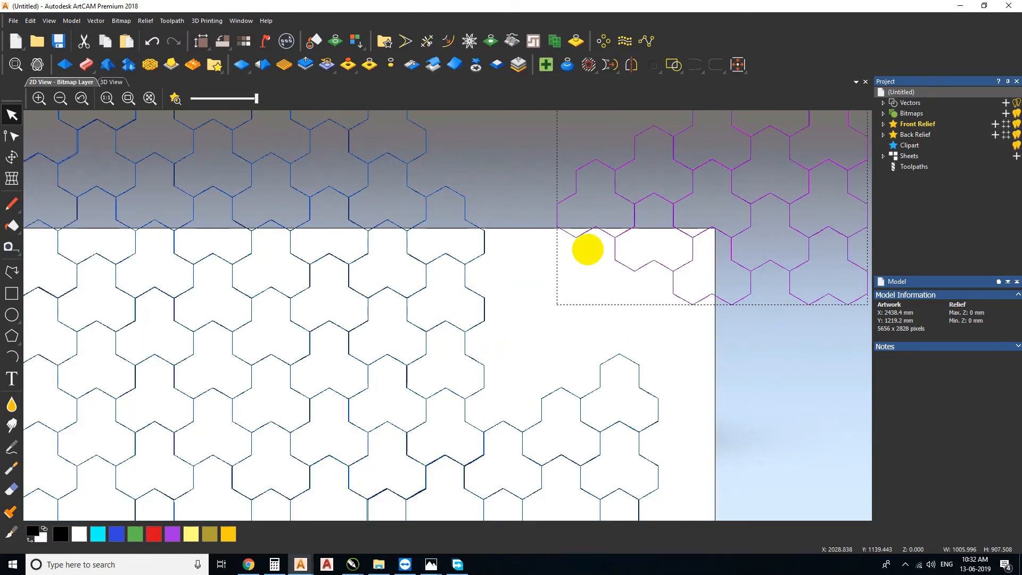
left_click_drag(557, 226, 467, 286)
scroll(644, 217, "down", 2)
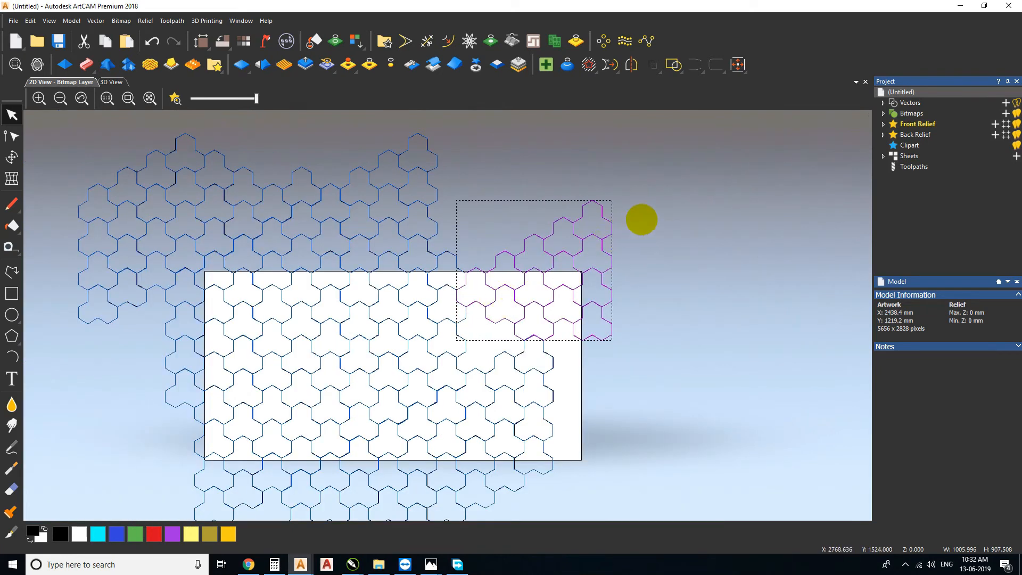
Step: Fill the remaining gaps along the sheet's right side with copies of existing tiles, including a column of four along the right edge
left_click(642, 218)
left_click_drag(616, 190, 486, 351)
left_click_drag(639, 163, 586, 365)
left_click_drag(578, 238, 543, 352)
left_click_drag(629, 188, 600, 349)
left_click_drag(574, 233, 574, 365)
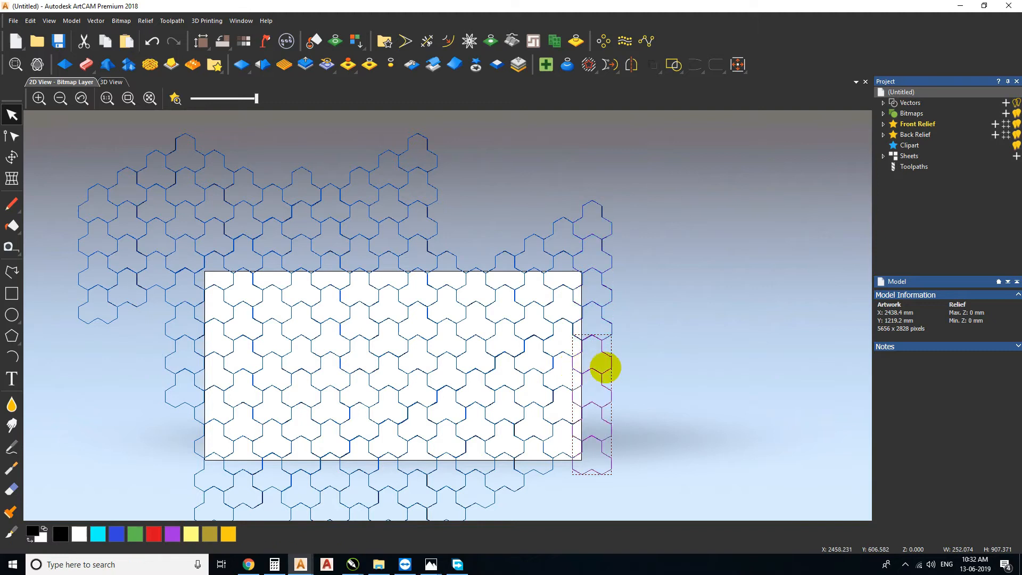
Step: Select all tiles with the Transform tool and paste their relief clipart into the front relief
scroll(613, 341, "down", 5)
left_click_drag(582, 235, 231, 458)
left_click(11, 157)
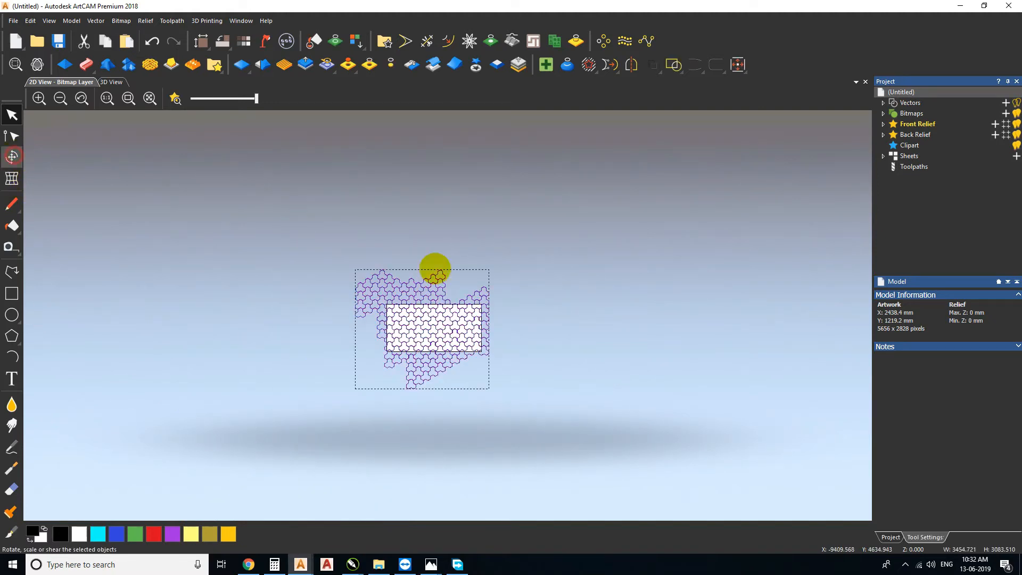
scroll(426, 320, "up", 5)
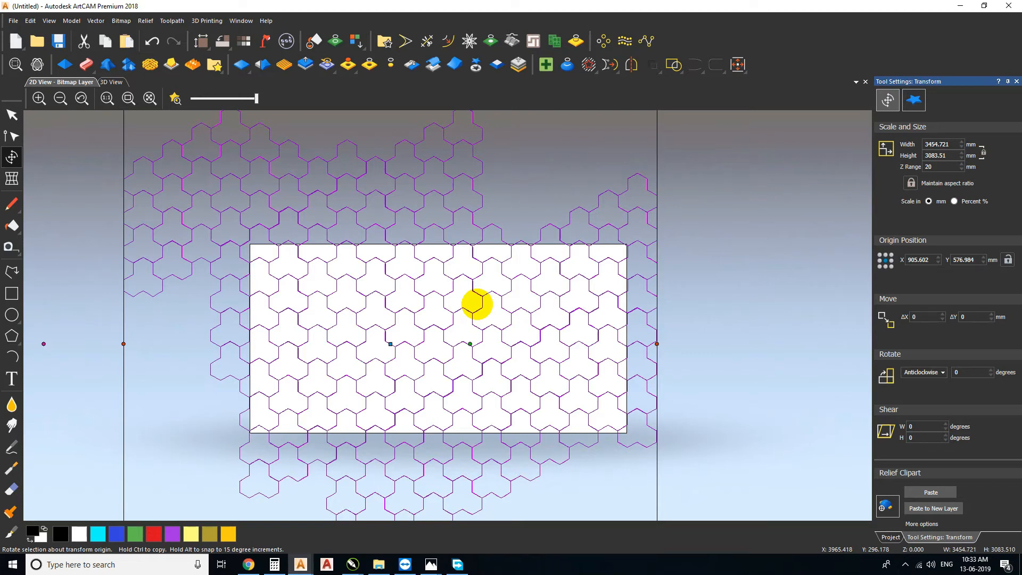
left_click(906, 565)
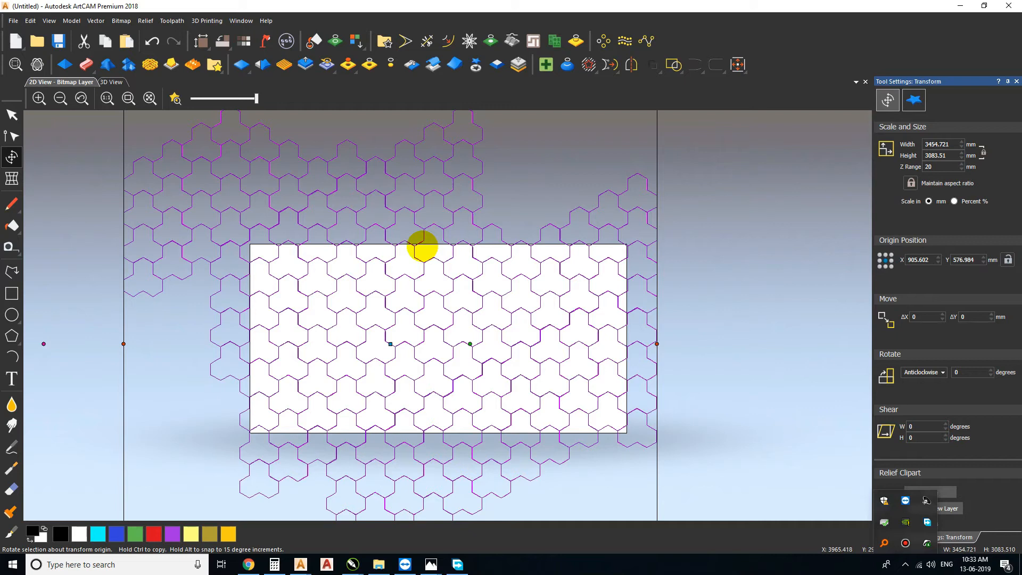
scroll(689, 370, "down", 3)
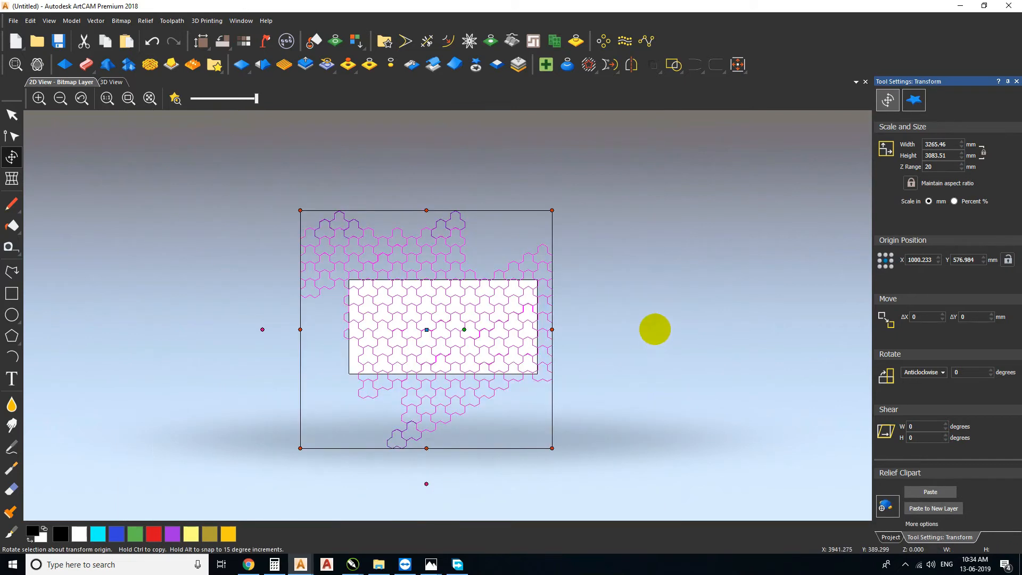
left_click(649, 321)
key("Escape")
Step: Copy the tile from the pattern's lowest tip into the gap at the sheet's bottom-right corner, aligning it with its neighbours
left_click_drag(600, 153, 233, 443)
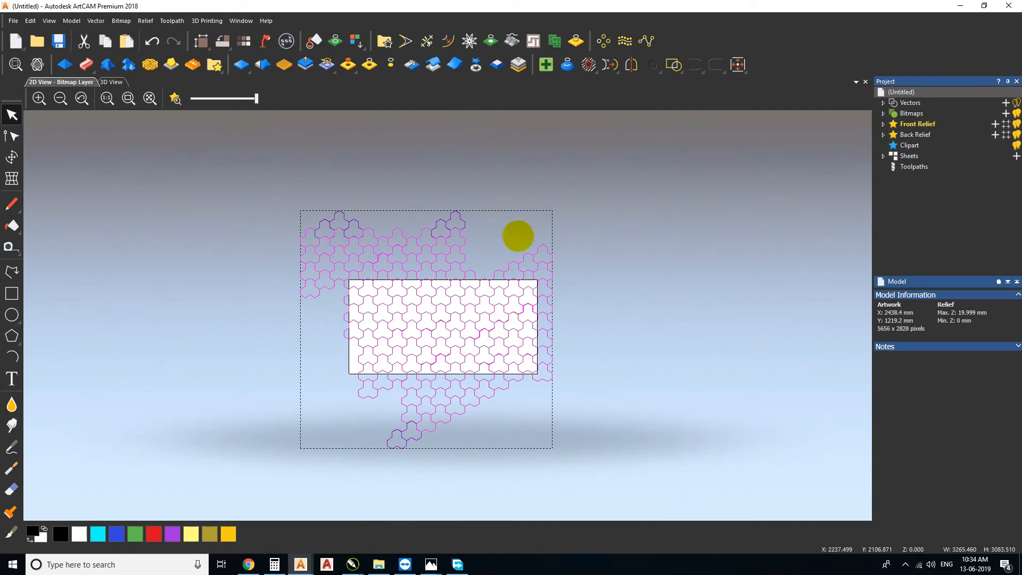
left_click(529, 415)
scroll(403, 436, "up", 3)
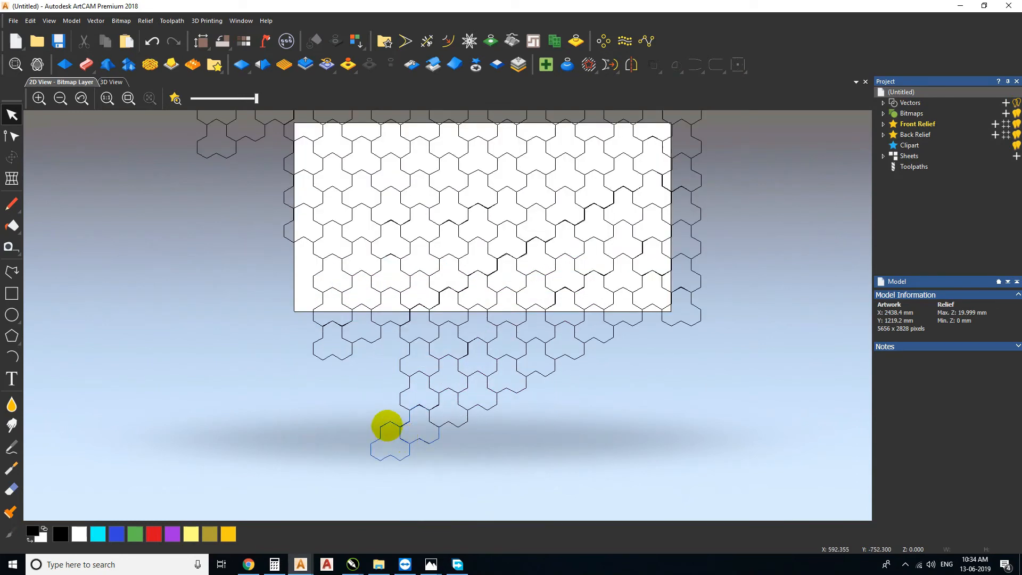
left_click(388, 423)
left_click_drag(388, 423, 651, 313)
scroll(656, 303, "up", 3)
scroll(559, 266, "up", 3)
left_click_drag(559, 266, 555, 270)
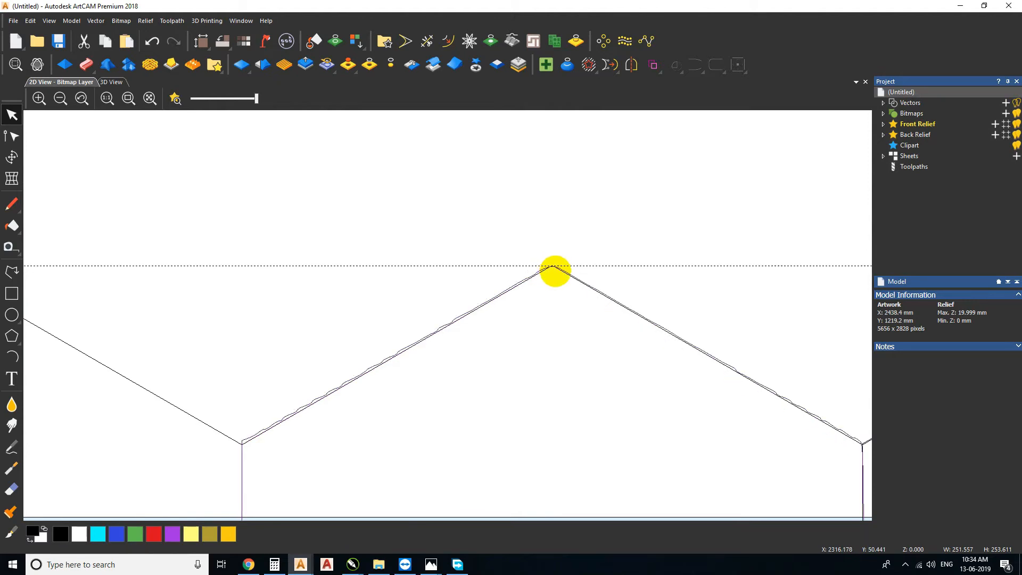
scroll(537, 299, "down", 3)
scroll(225, 261, "down", 2)
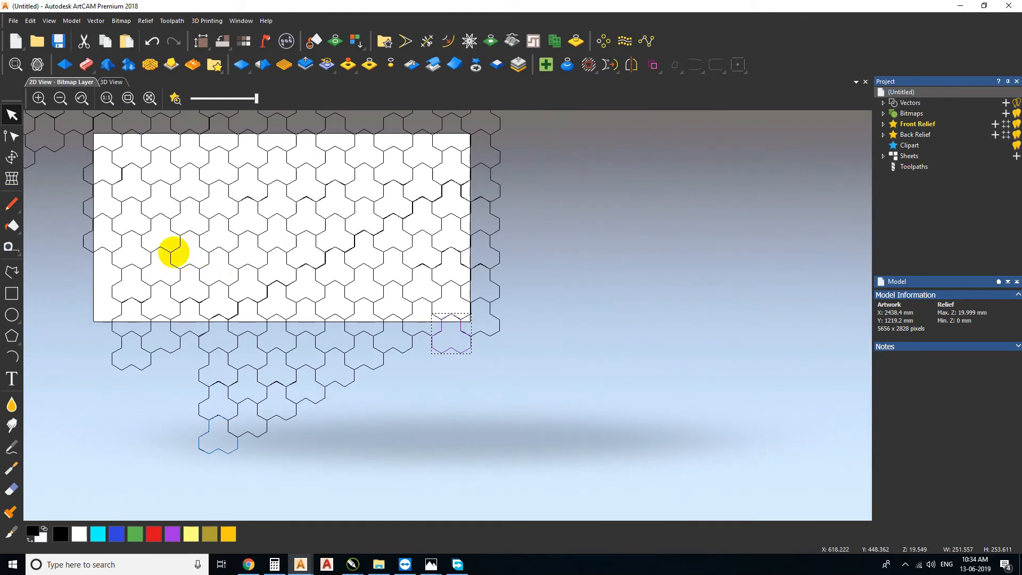
scroll(62, 215, "down", 2)
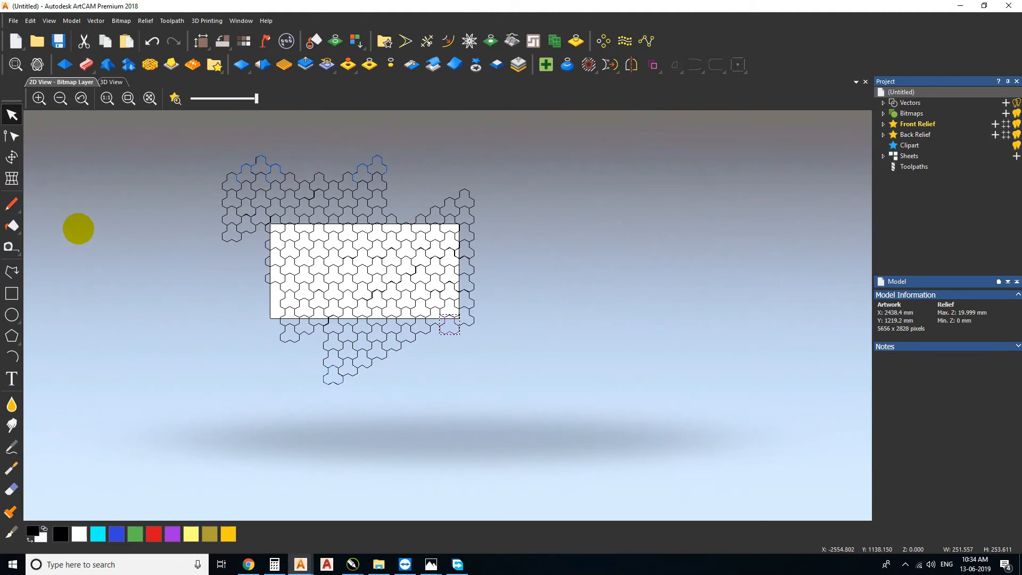
Step: Paste the relief clipart of the added bottom-right tile into the front relief, and select all remaining tile outlines
left_click(11, 157)
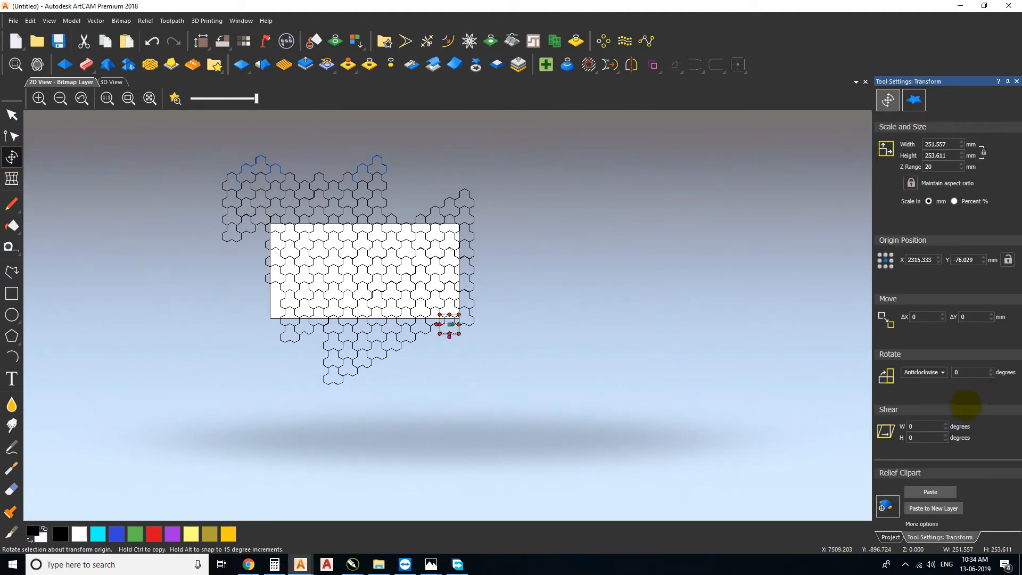
left_click(931, 492)
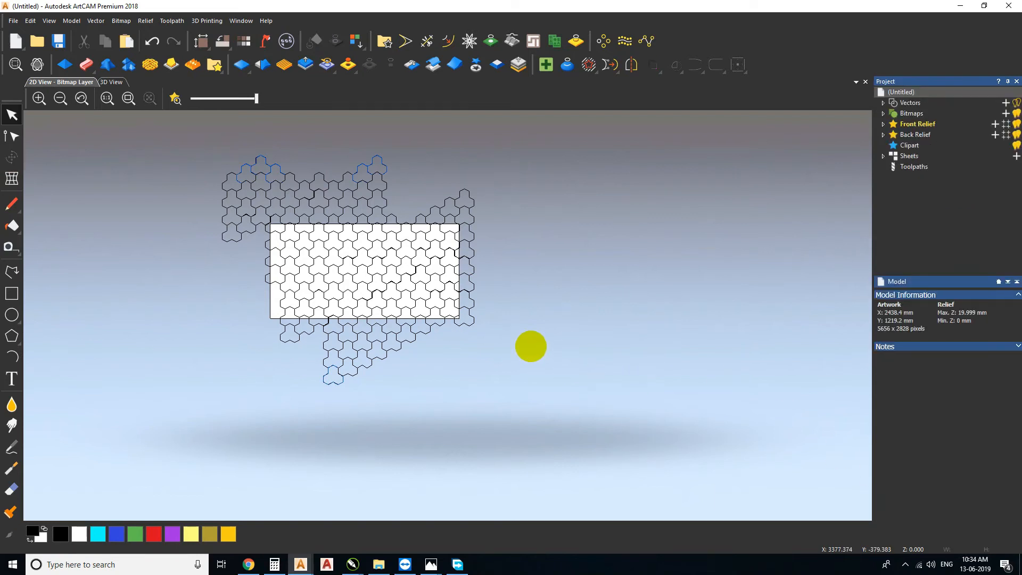
key("ctrl+a")
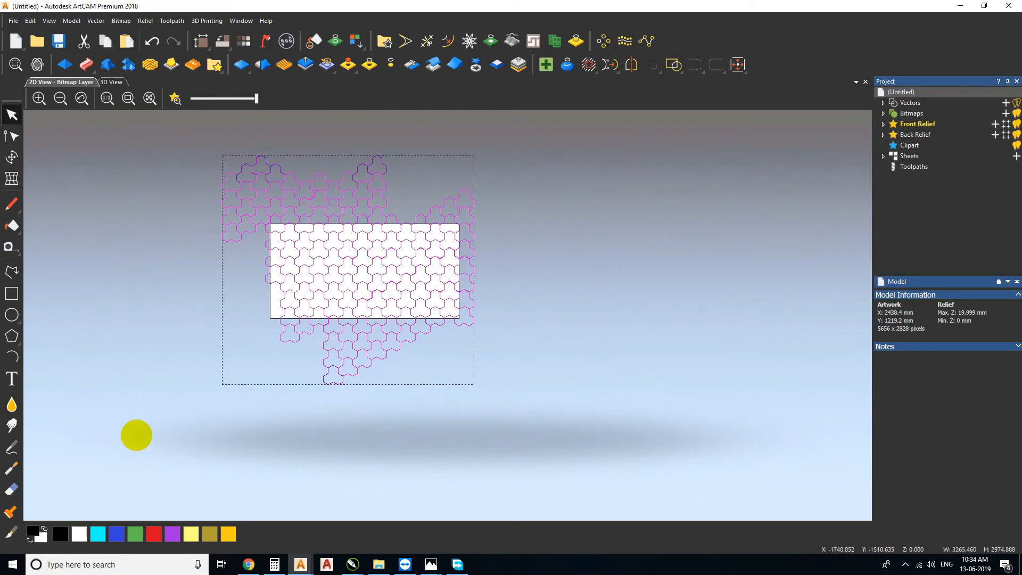
Step: Delete all tile outlines and turn on the 2D relief preview to check the sheet for gaps
key("Delete")
left_click(176, 98)
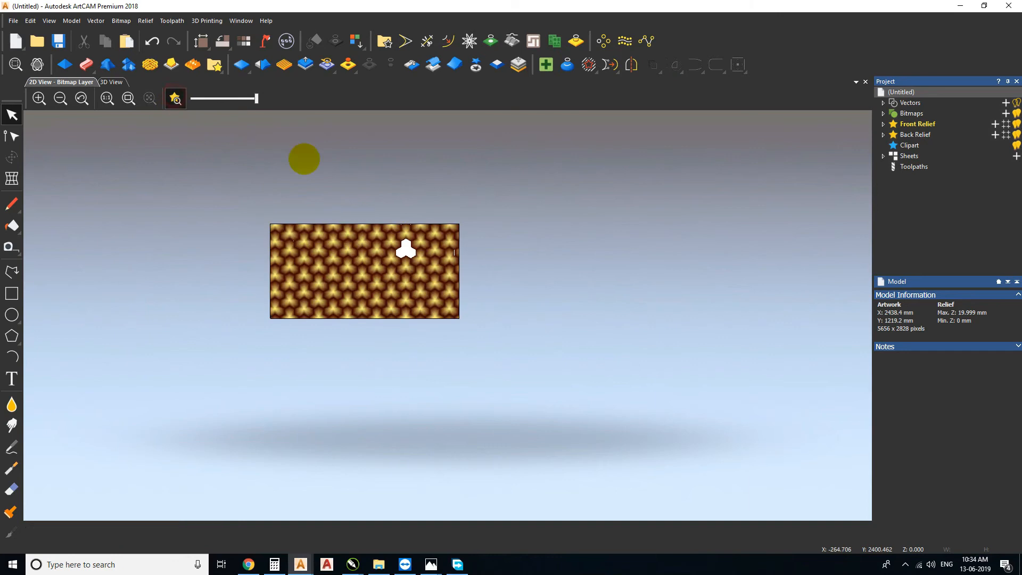
scroll(409, 233, "up", 4)
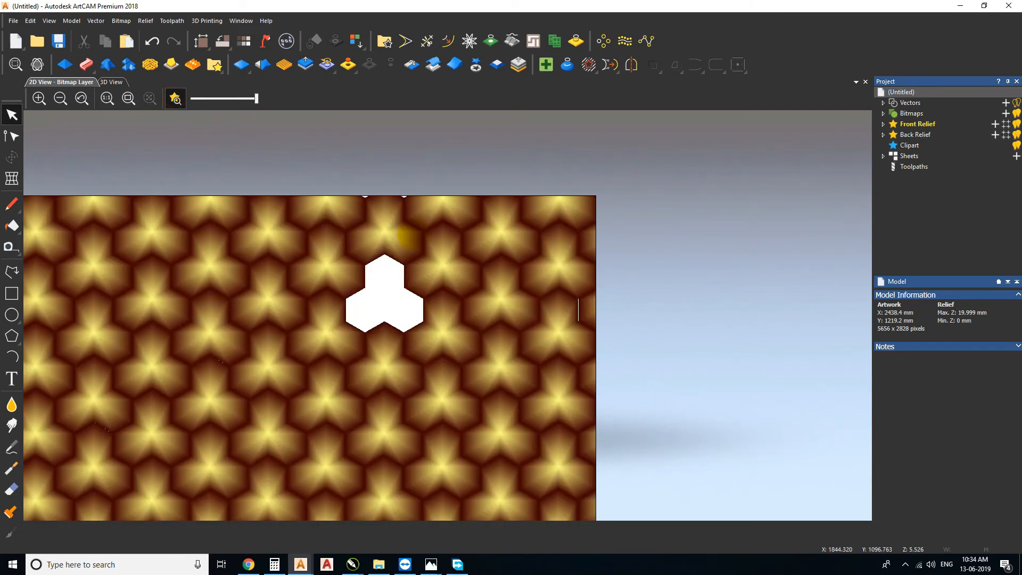
scroll(408, 236, "down", 3)
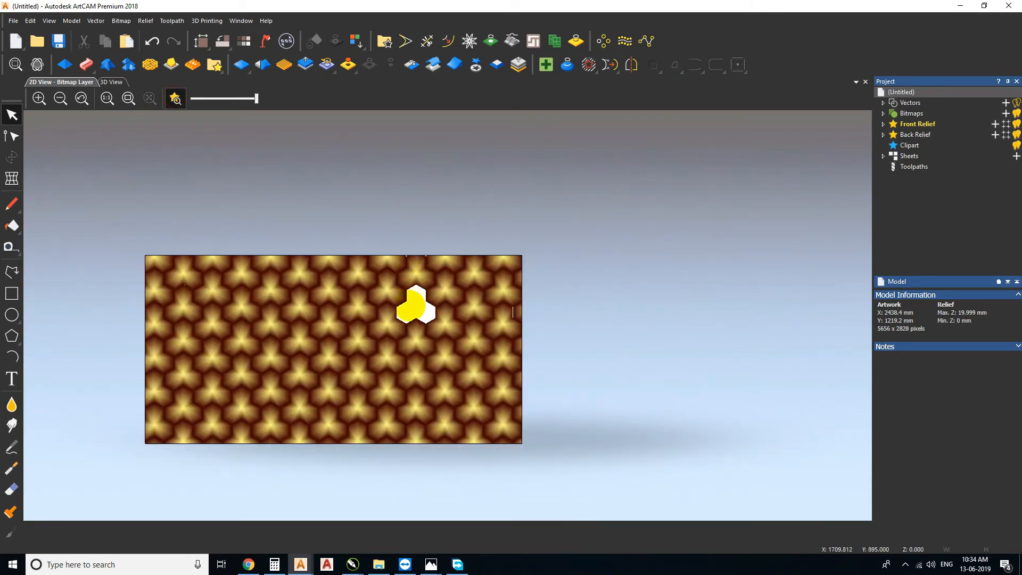
Step: Undo the outline deletion and move the relief tile from the pattern's upper-left tip into the empty tile-shaped gap, aligning it with the gap's edges
key("ctrl+z")
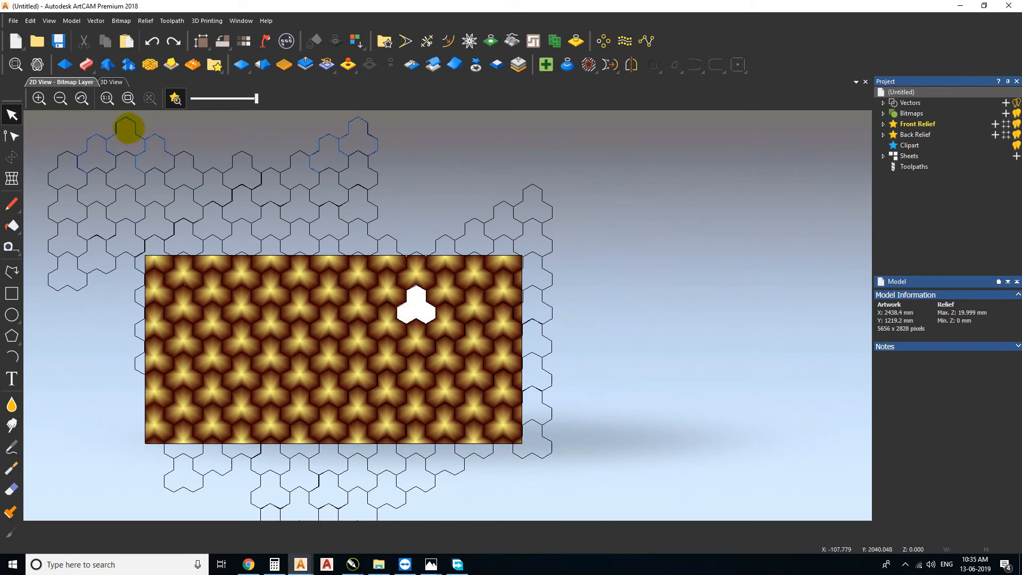
left_click(128, 120)
left_click_drag(126, 124, 413, 298)
scroll(414, 299, "up", 5)
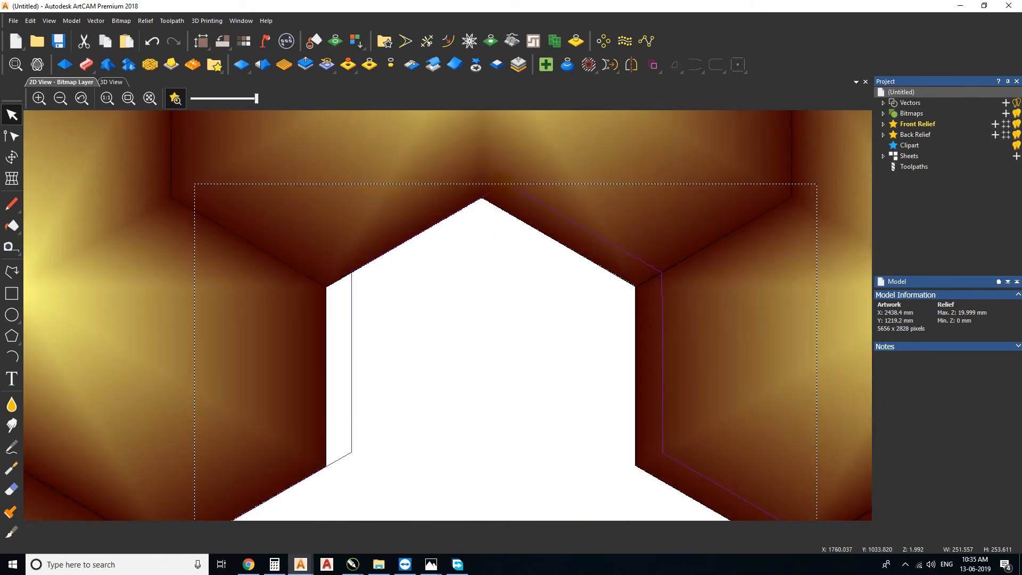
left_click_drag(508, 176, 481, 207)
Step: Paste the relief clipart of the tile placed in the gap into the front relief using the Transform tool
left_click(12, 157)
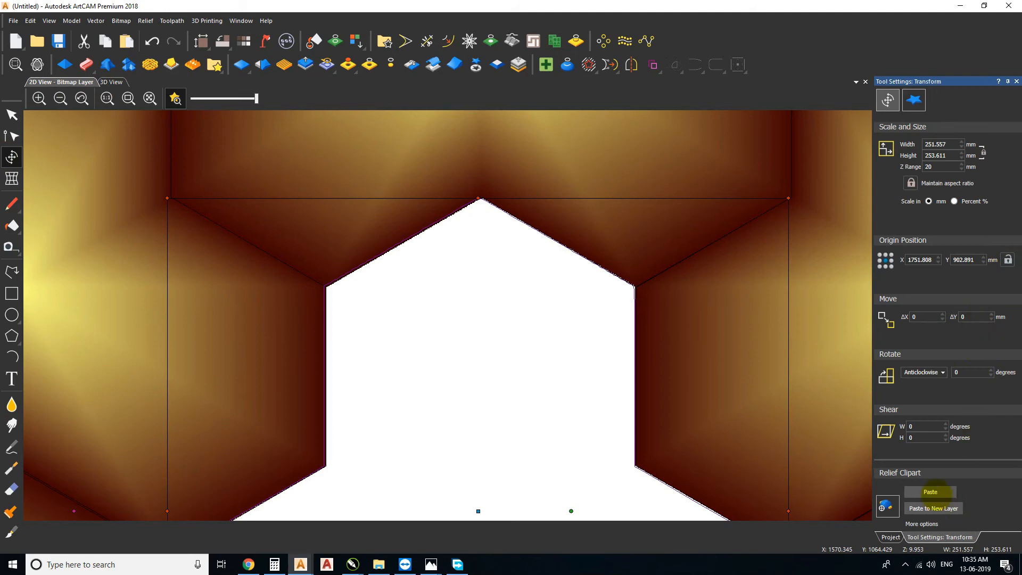
left_click(931, 492)
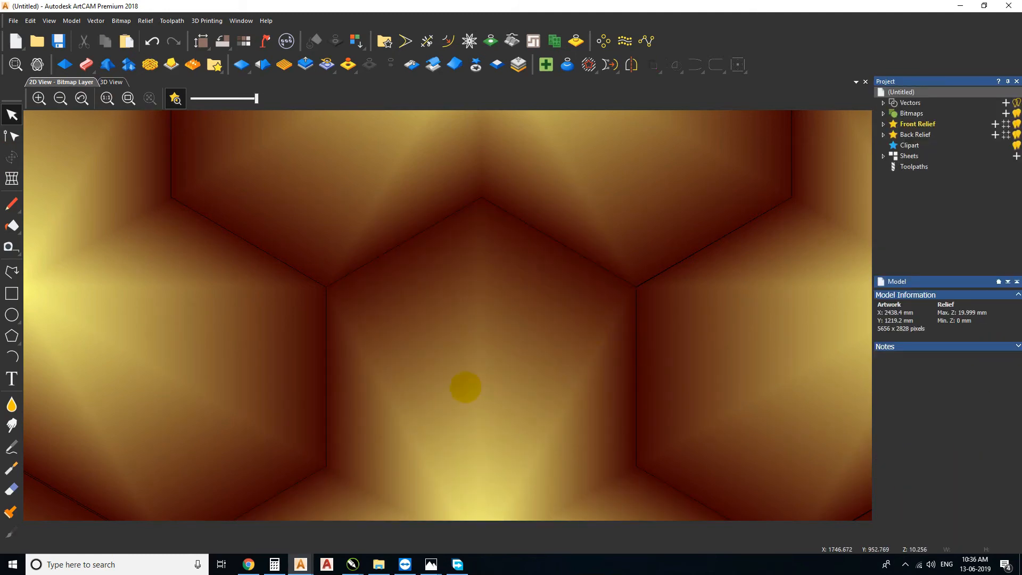
scroll(464, 368, "down", 5)
scroll(419, 359, "up", 2)
scroll(437, 316, "down", 2)
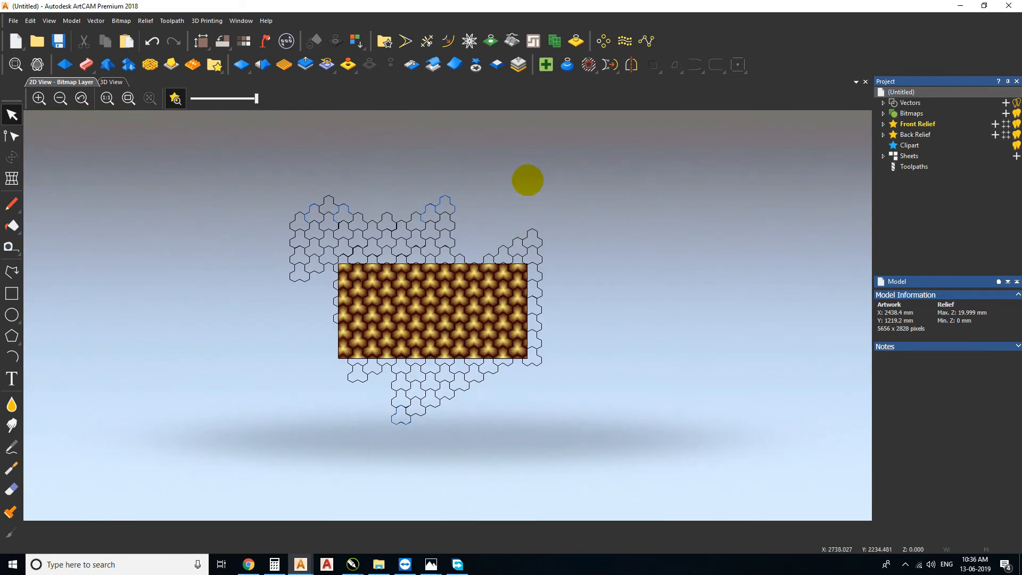
Step: Switch to the 3D view and delete all tile outlines and leftover clipart tiles around the sheet
left_click(112, 82)
scroll(658, 274, "down", 3)
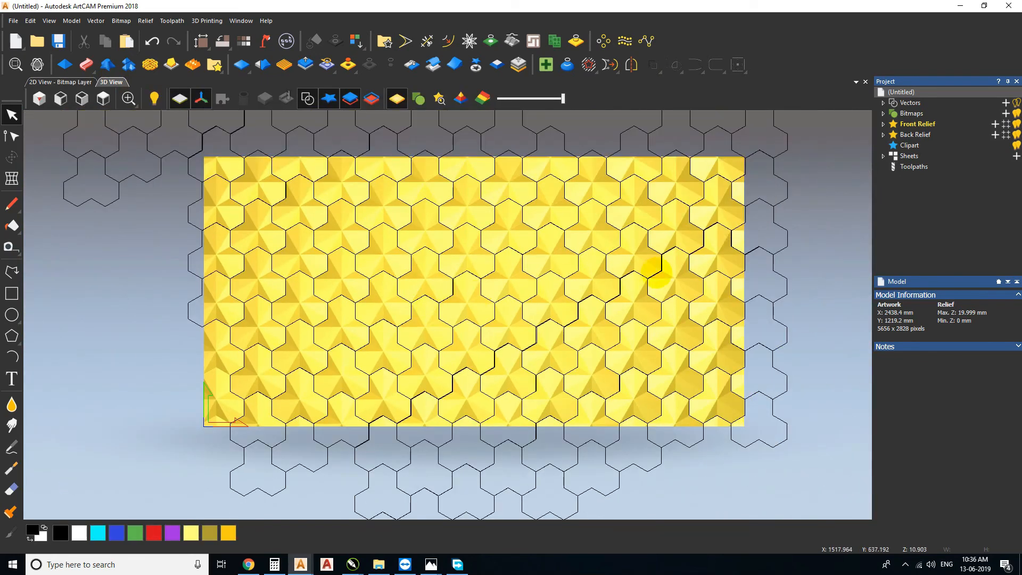
scroll(663, 277, "down", 3)
scroll(672, 234, "down", 3)
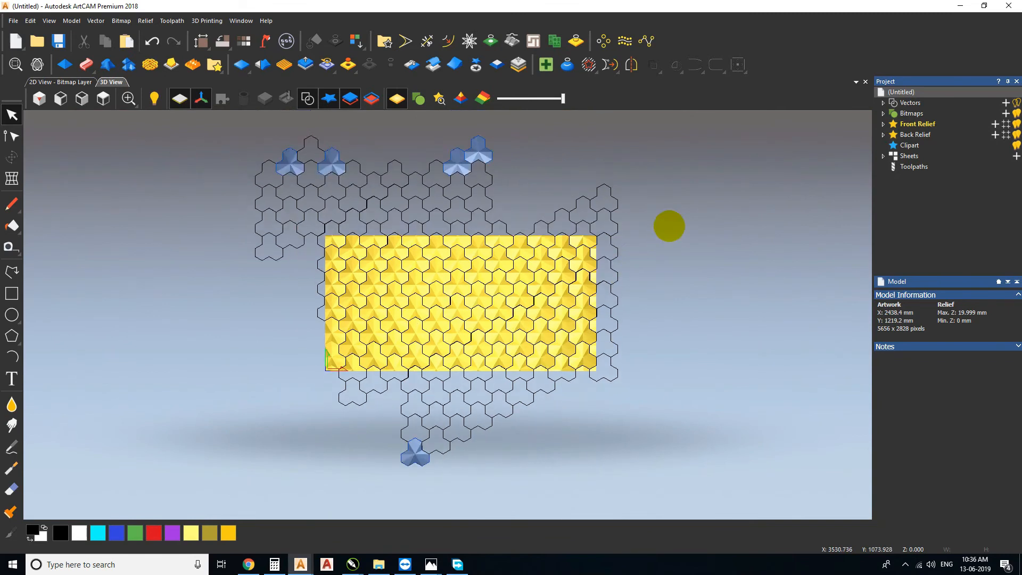
left_click_drag(570, 372, 218, 481)
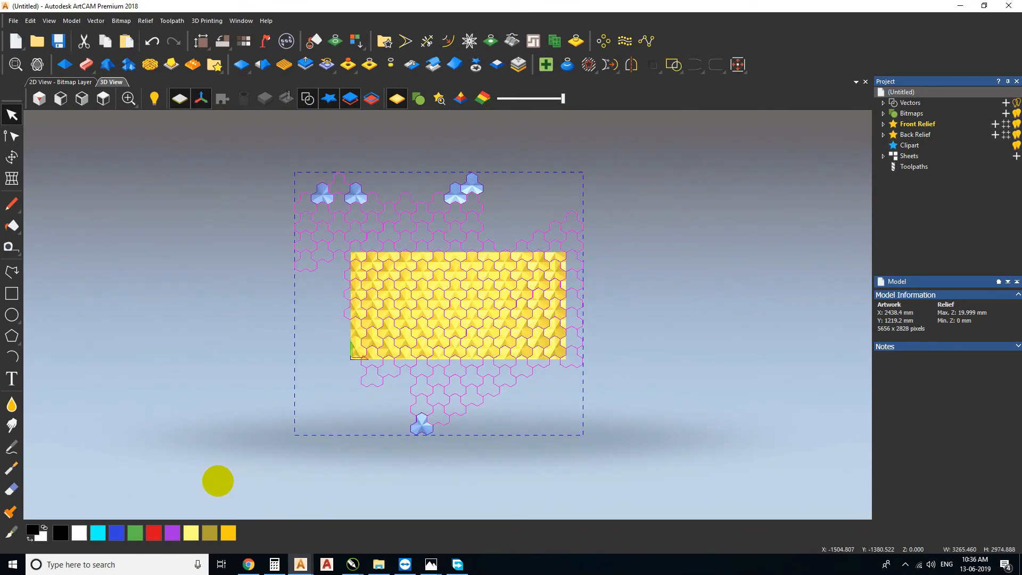
key("Delete")
Step: Examine the faceted relief surface from a tilted angle and return to the view from the top
scroll(448, 279, "up", 5)
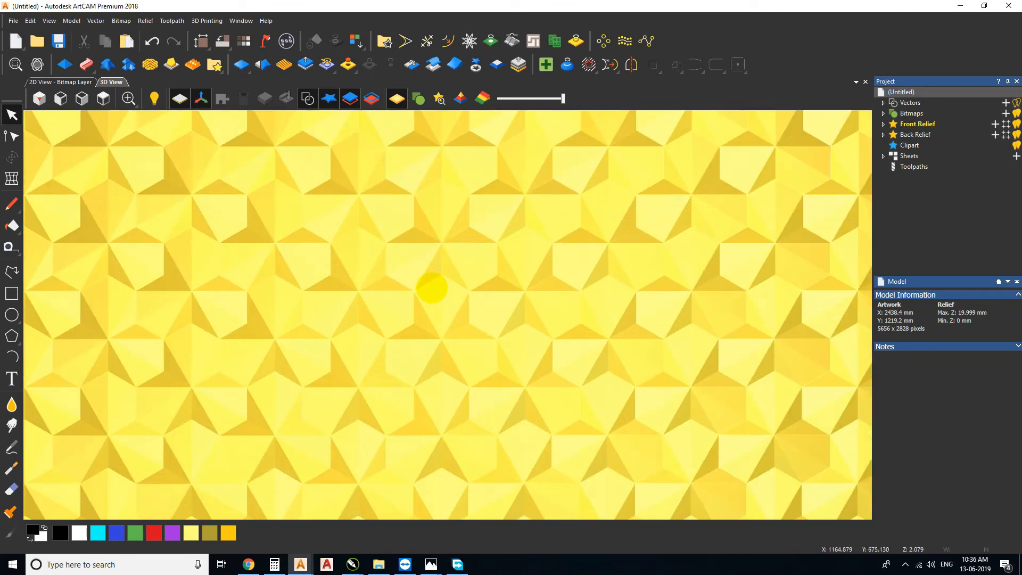
left_click_drag(430, 293, 434, 395)
scroll(426, 362, "down", 5)
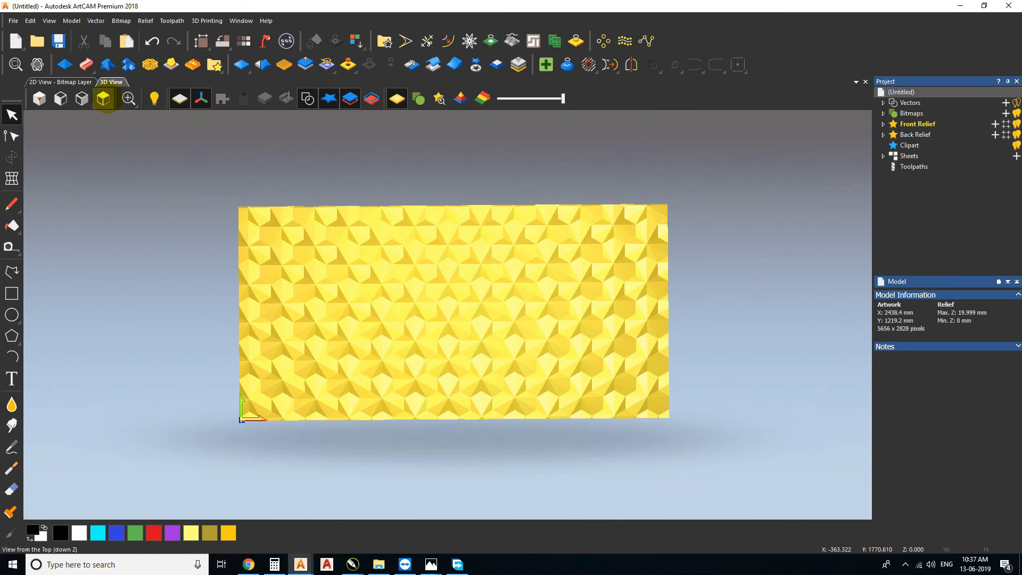
left_click(102, 98)
Step: Open the lights and material settings and apply a dark red material colour (R 160, G 31, B 32) to the relief
left_click(265, 41)
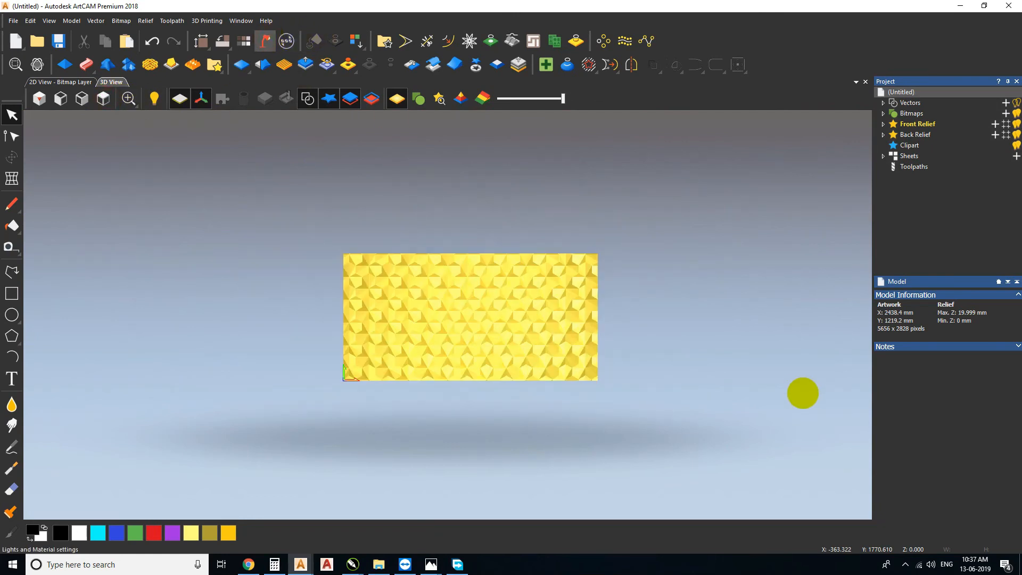
scroll(611, 313, "up", 6)
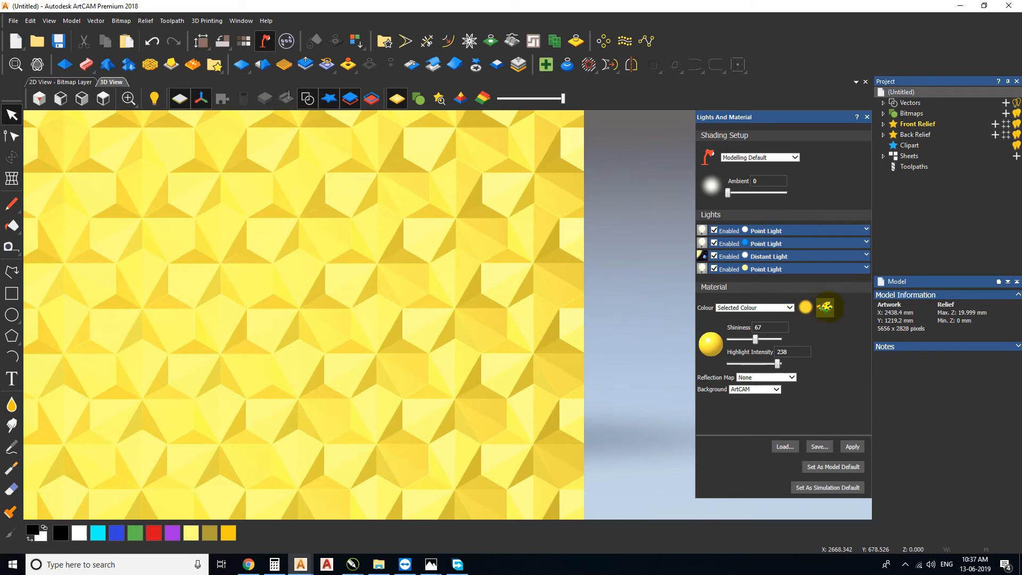
left_click(806, 307)
left_click_drag(825, 162, 842, 234)
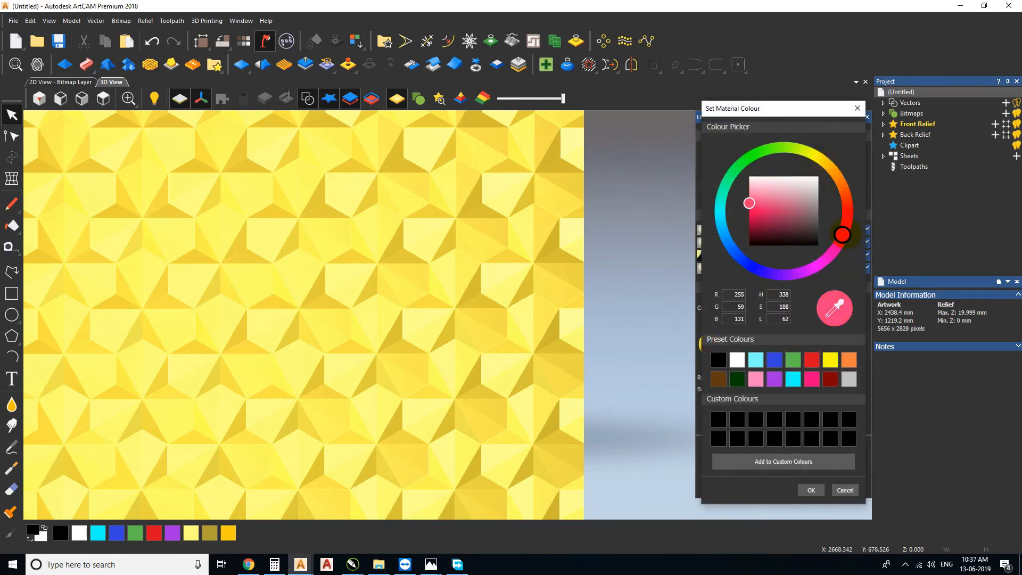
left_click(769, 222)
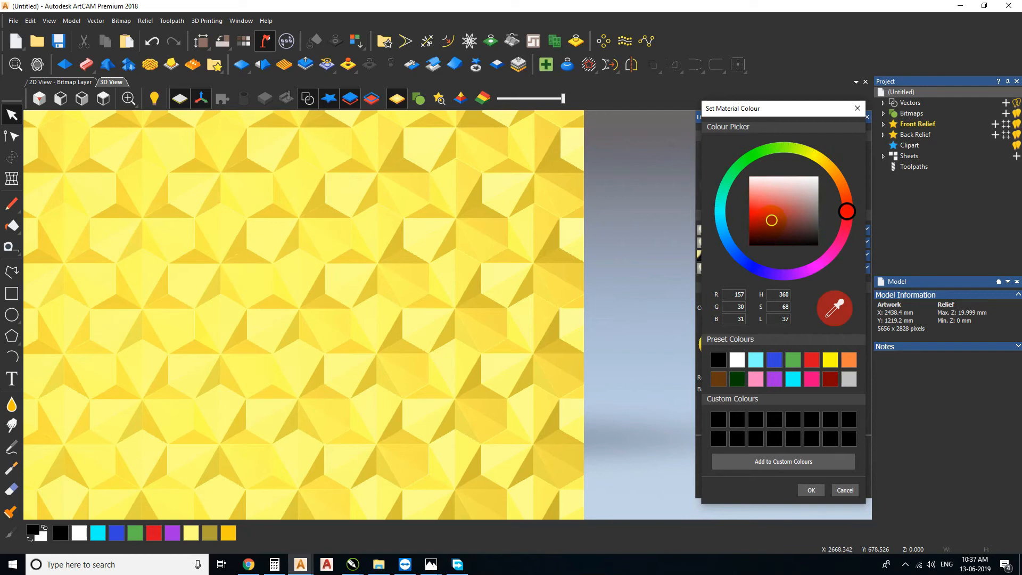
left_click(812, 490)
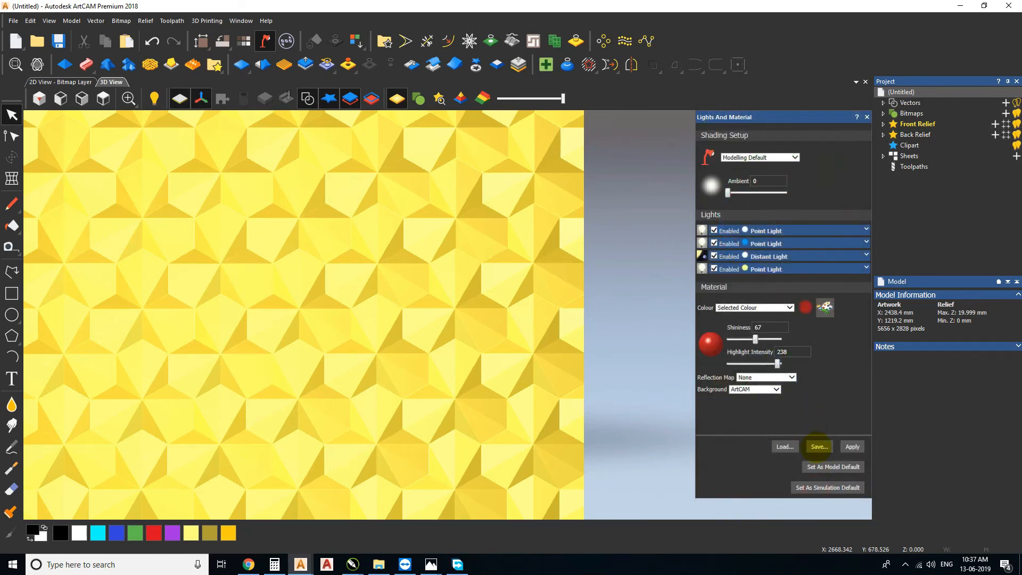
left_click(852, 446)
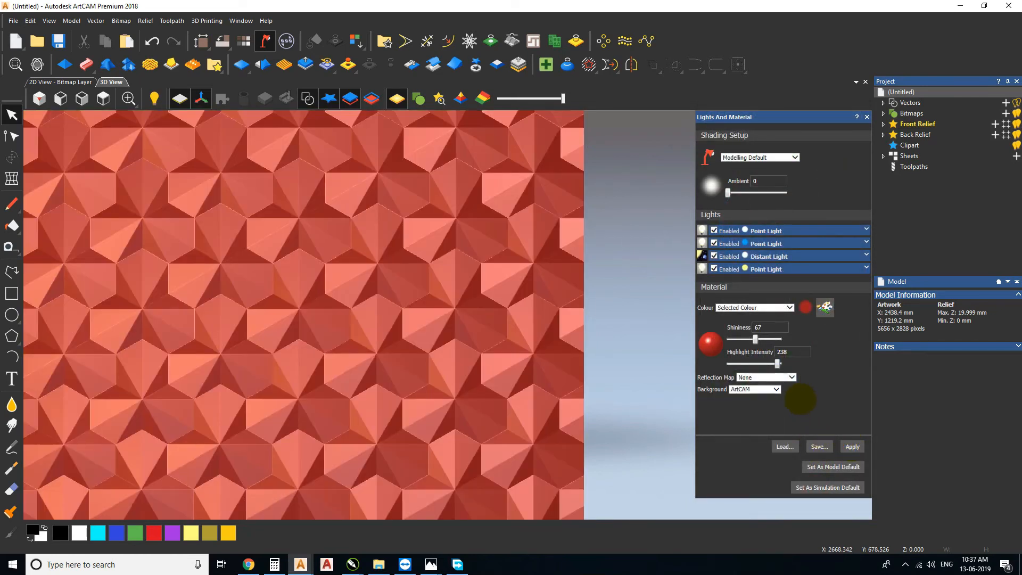
Step: Apply the Brushed Gold reflection map to the relief material and check the shading
left_click(792, 377)
left_click(774, 387)
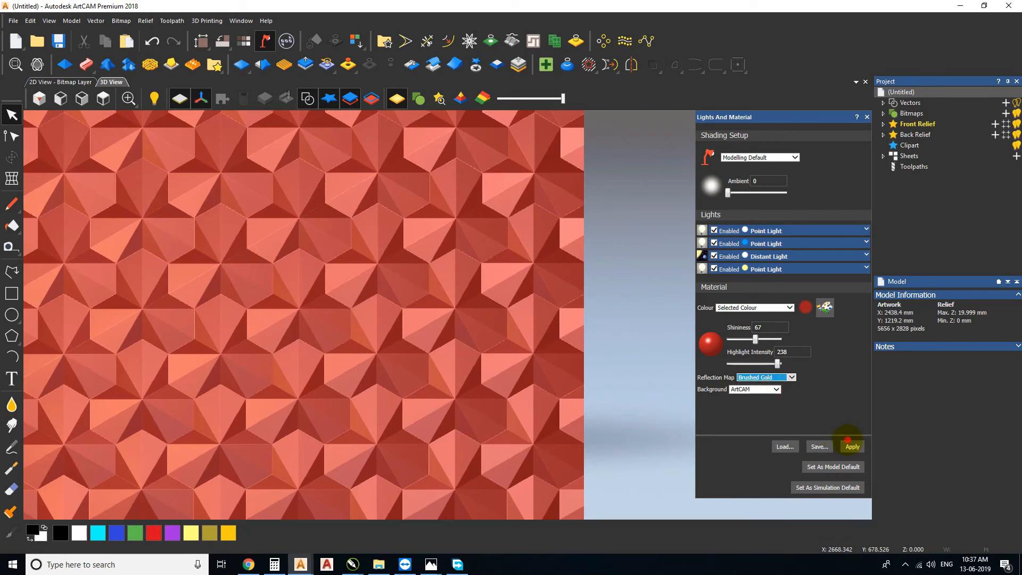
left_click(851, 446)
scroll(385, 300, "down", 3)
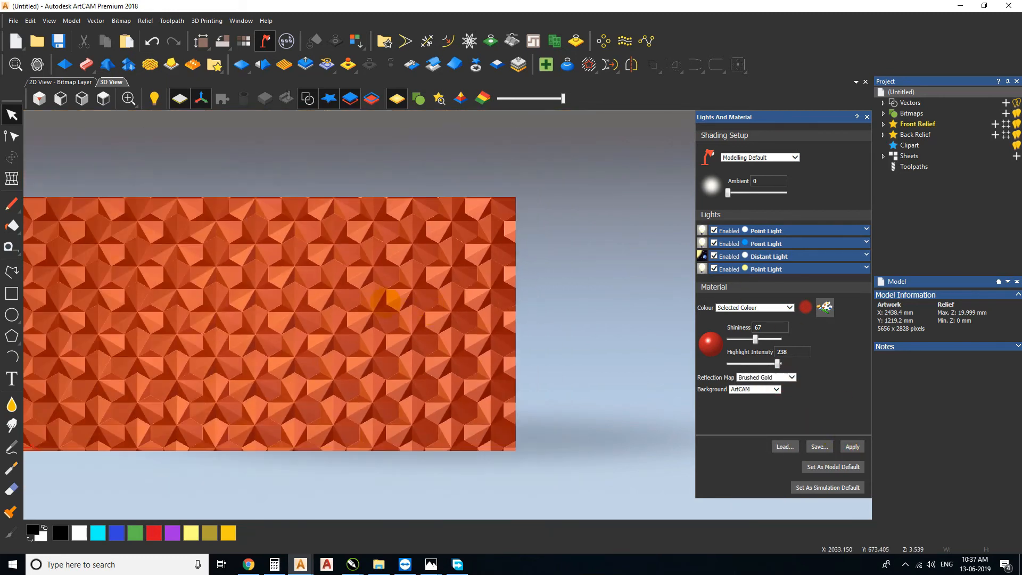
scroll(308, 321, "up", 5)
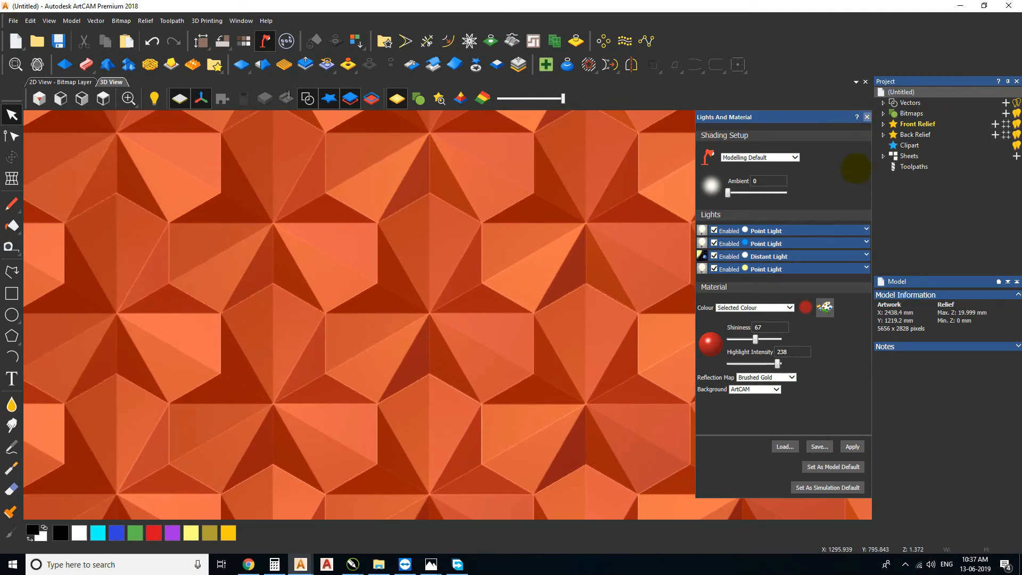
Step: Apply a lighter red material colour (R 196, G 59, B 60) to the relief
left_click(824, 305)
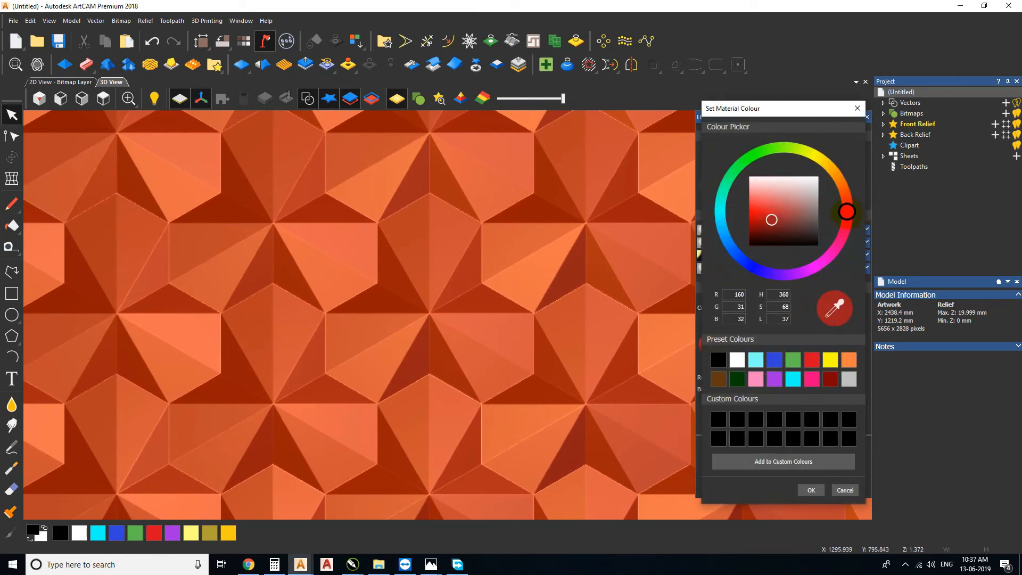
left_click_drag(776, 217, 783, 211)
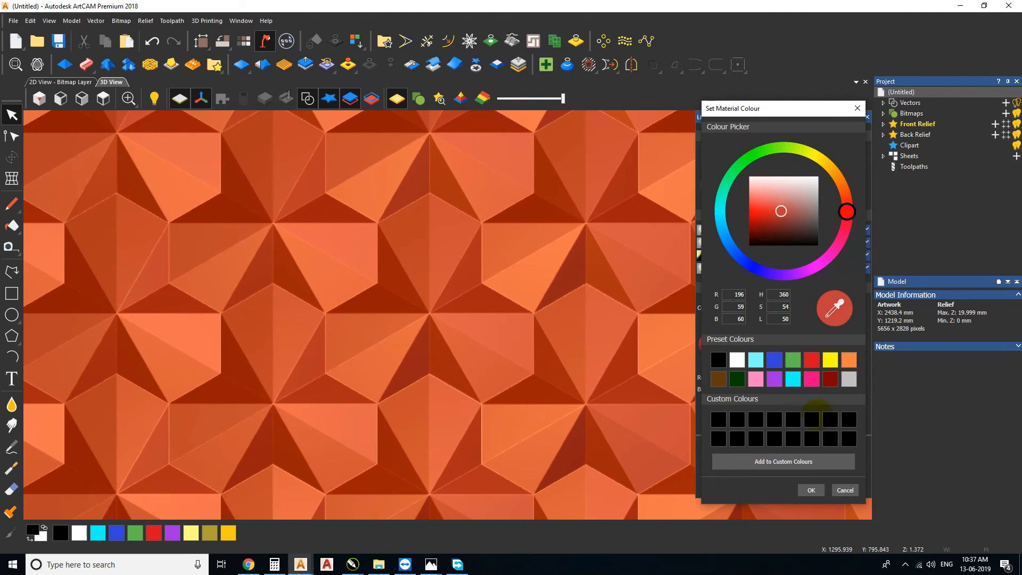
left_click(813, 489)
left_click(853, 447)
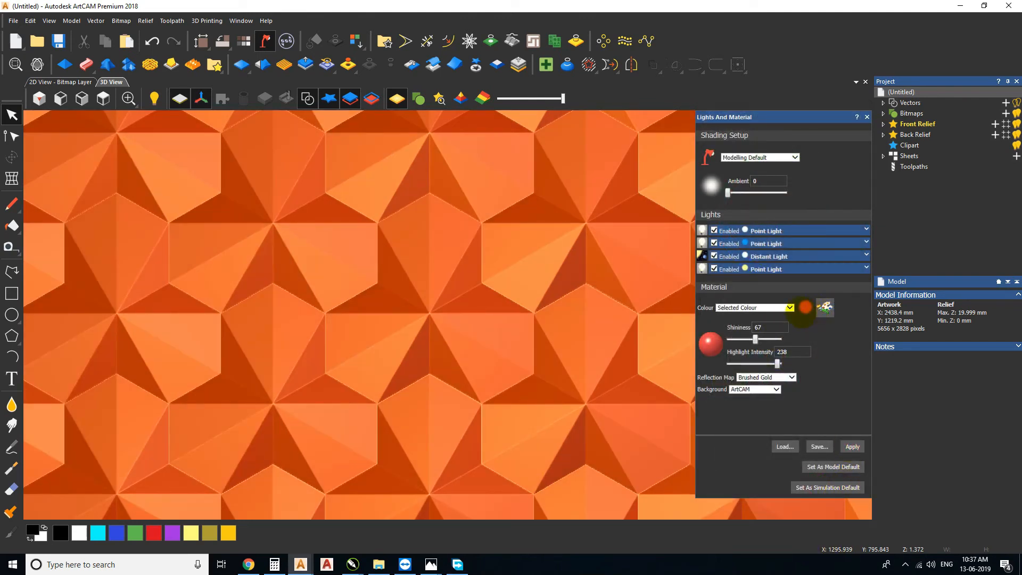
Step: Apply a deep red material colour (R 147, G 12, B 13) to the relief
left_click(806, 307)
left_click_drag(780, 212, 767, 224)
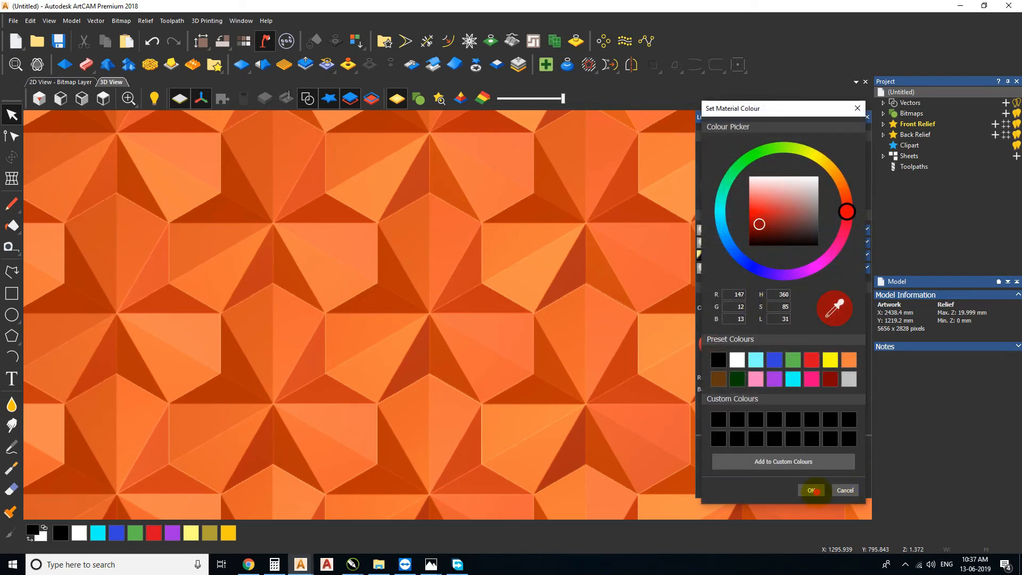
left_click(813, 491)
left_click(847, 446)
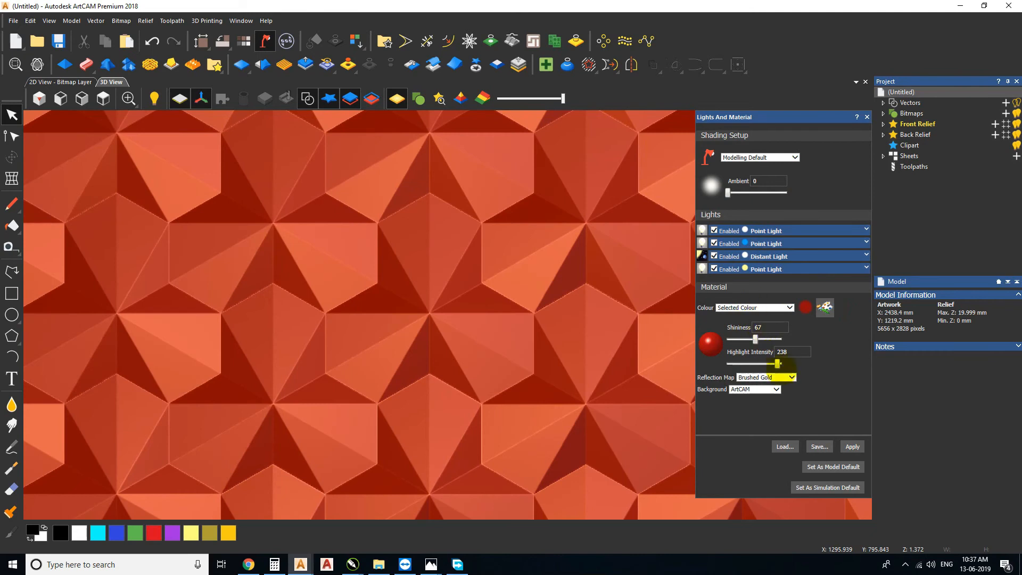
Step: Try the Brushed Silver reflection map, apply Chrome instead, and close the lights and material settings
left_click(782, 377)
left_click(765, 384)
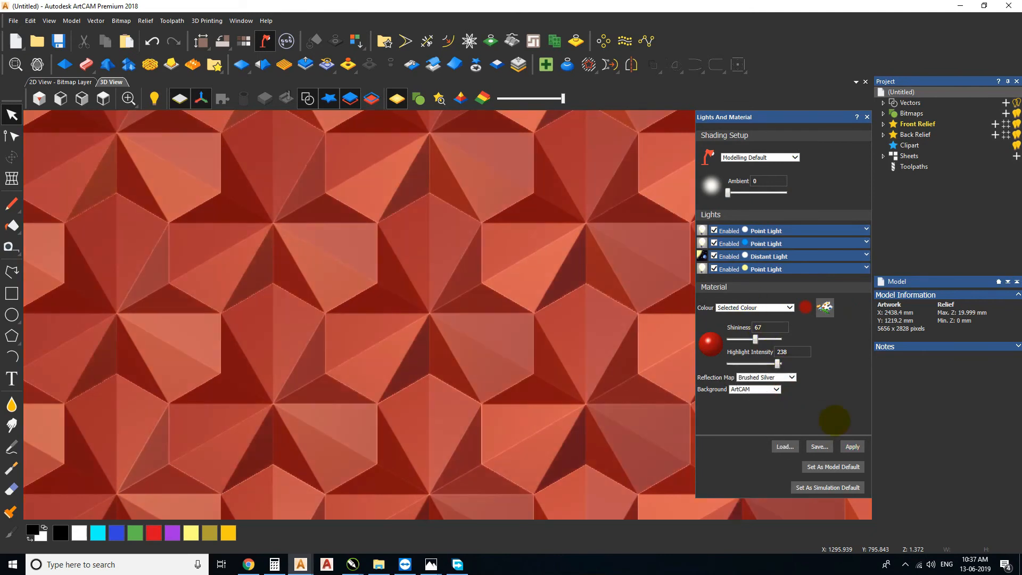
left_click(792, 377)
left_click(760, 392)
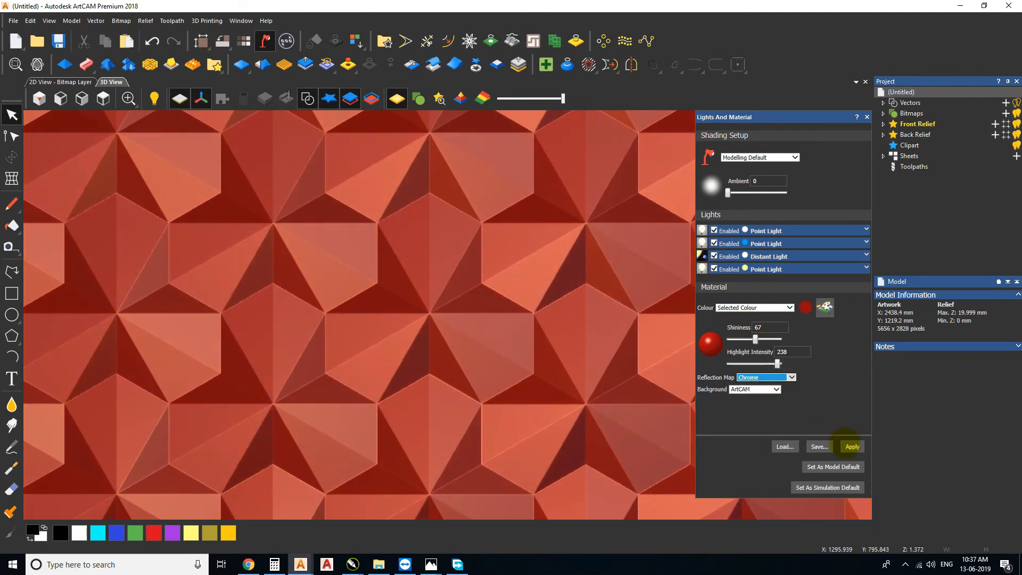
left_click(852, 447)
scroll(539, 342, "down", 5)
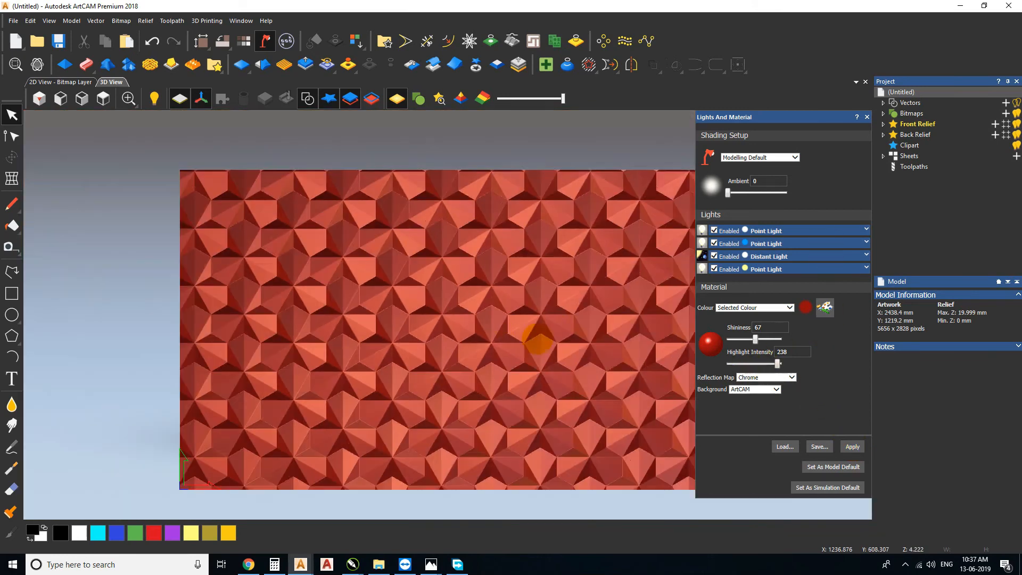
left_click(868, 117)
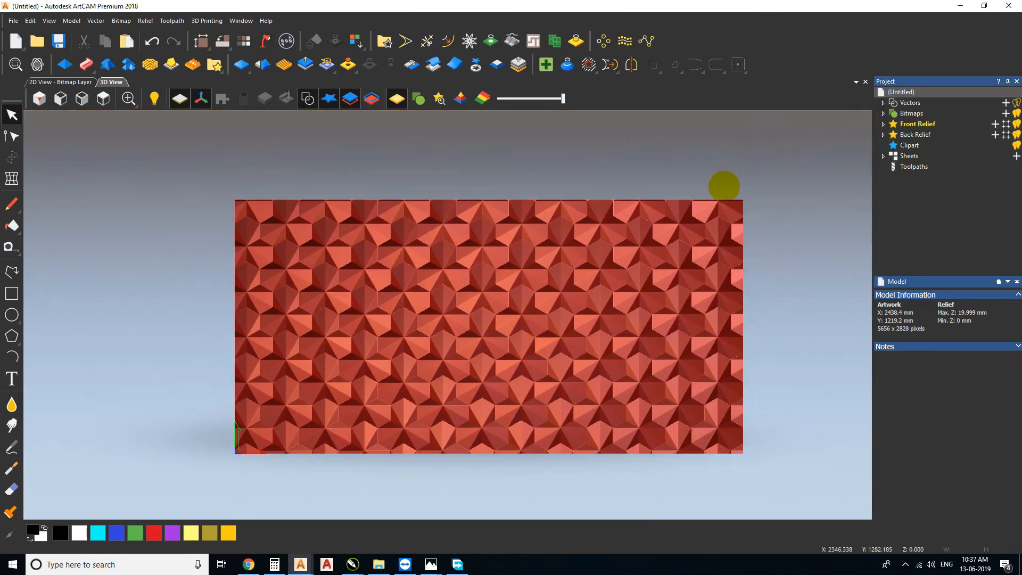
Step: Save the 3D view of the red relief as a JPEG image named 1 on the Desktop
scroll(708, 362, "up", 2)
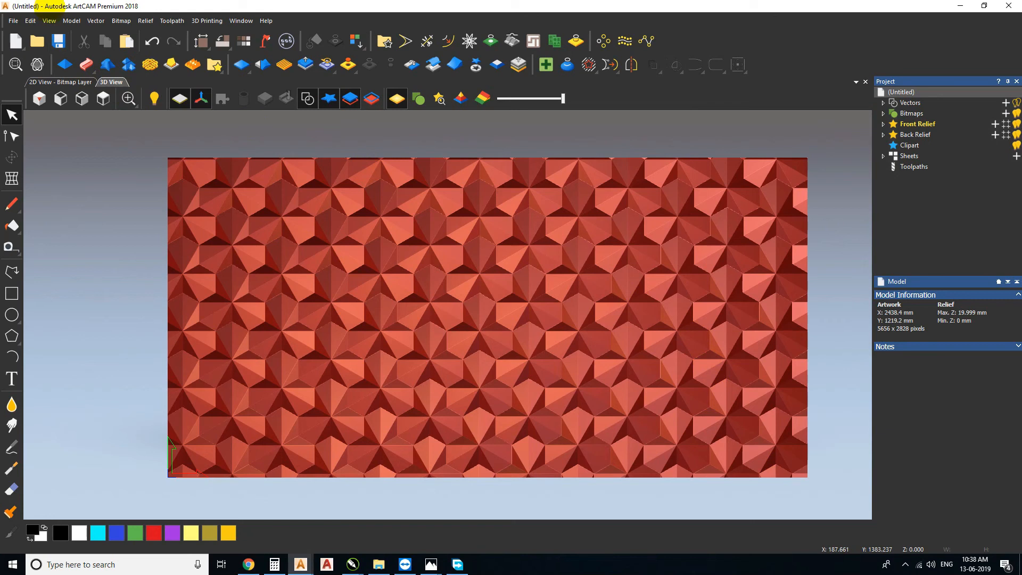
left_click(49, 20)
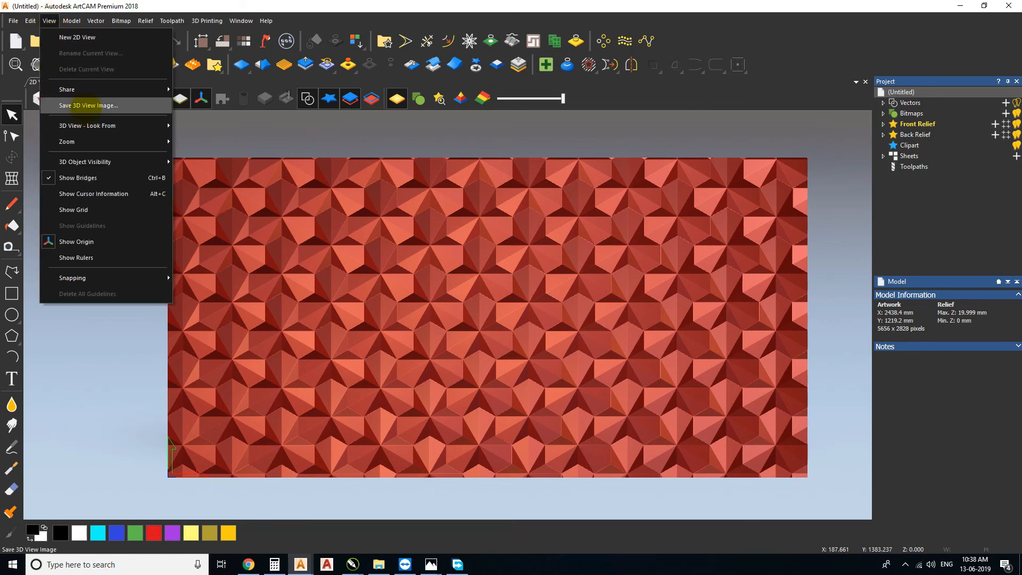
left_click(87, 105)
left_click(441, 500)
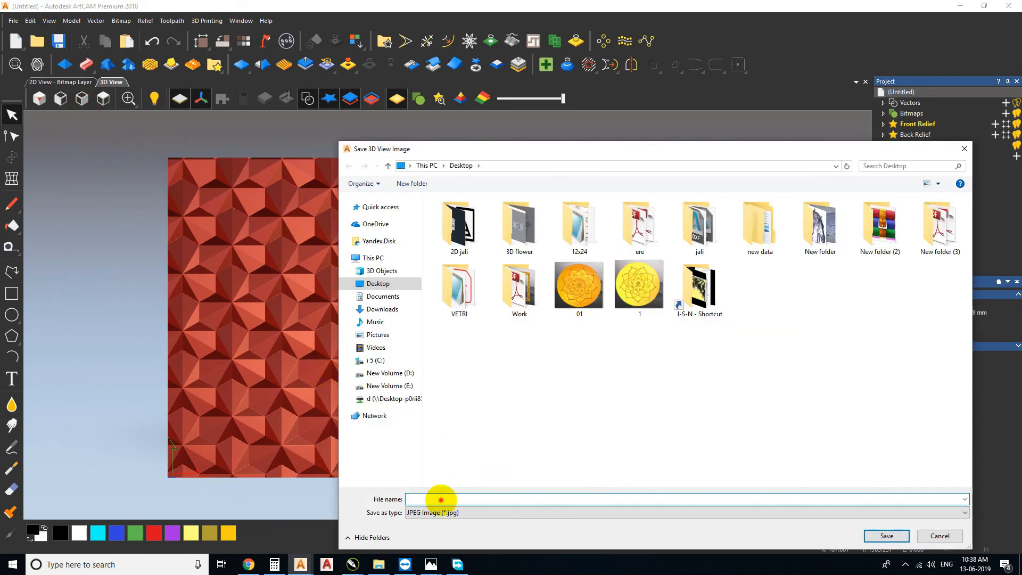
type("1")
double_click(437, 500)
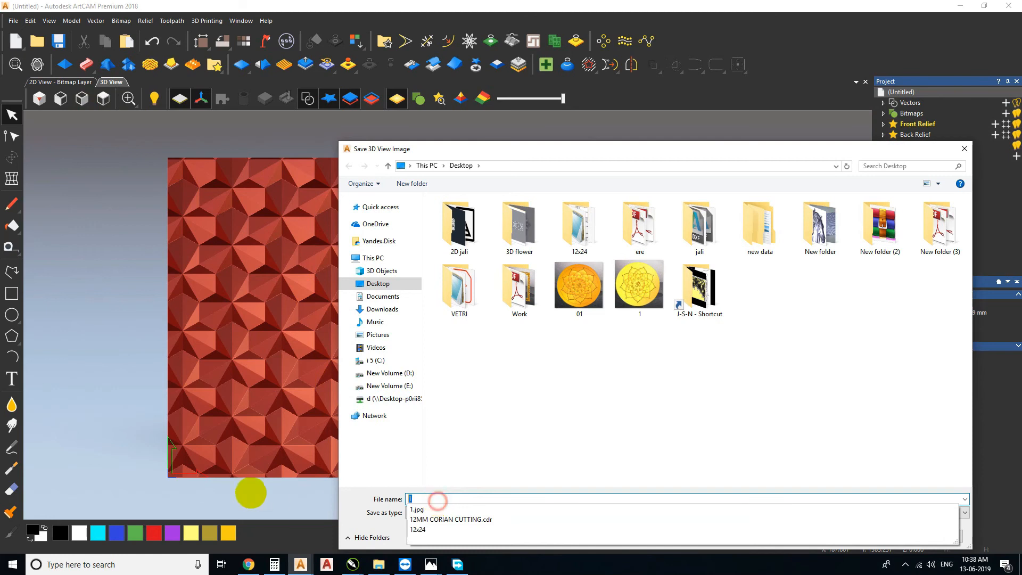
key("Return")
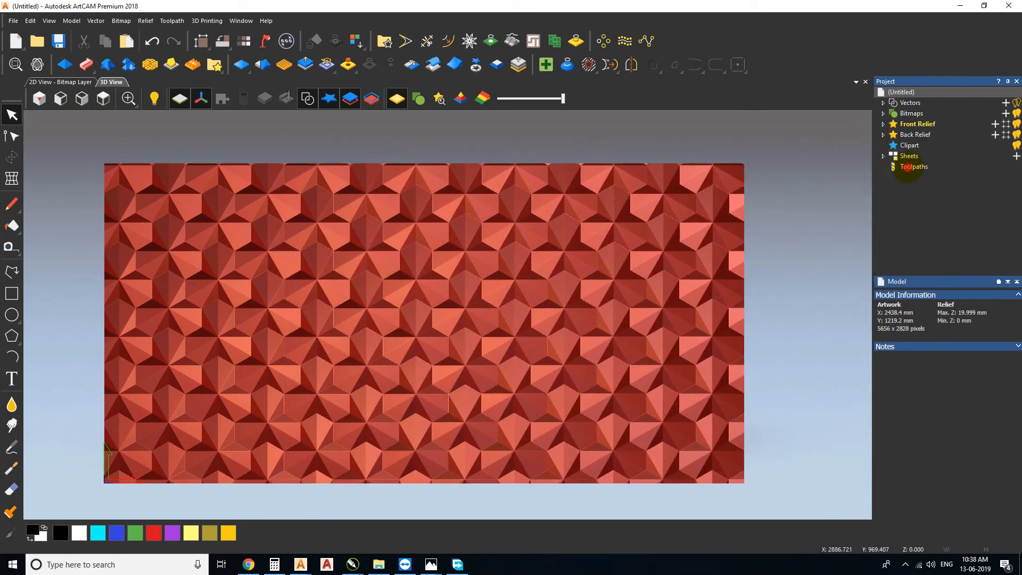
Step: Start a Machine Relief toolpath for the whole relief with the Ball Nose 6 mm as finishing tool
left_click(913, 167)
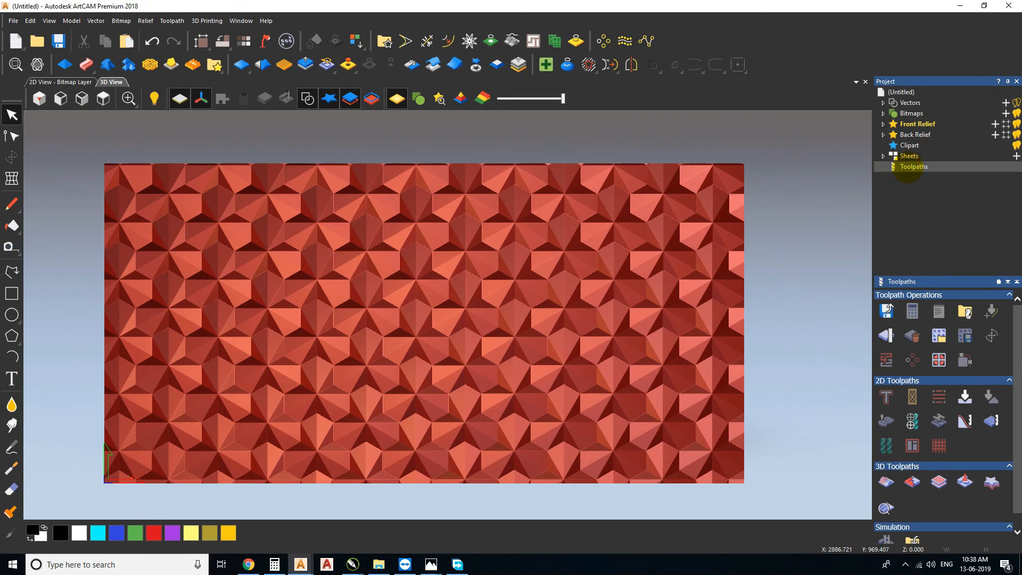
left_click(60, 82)
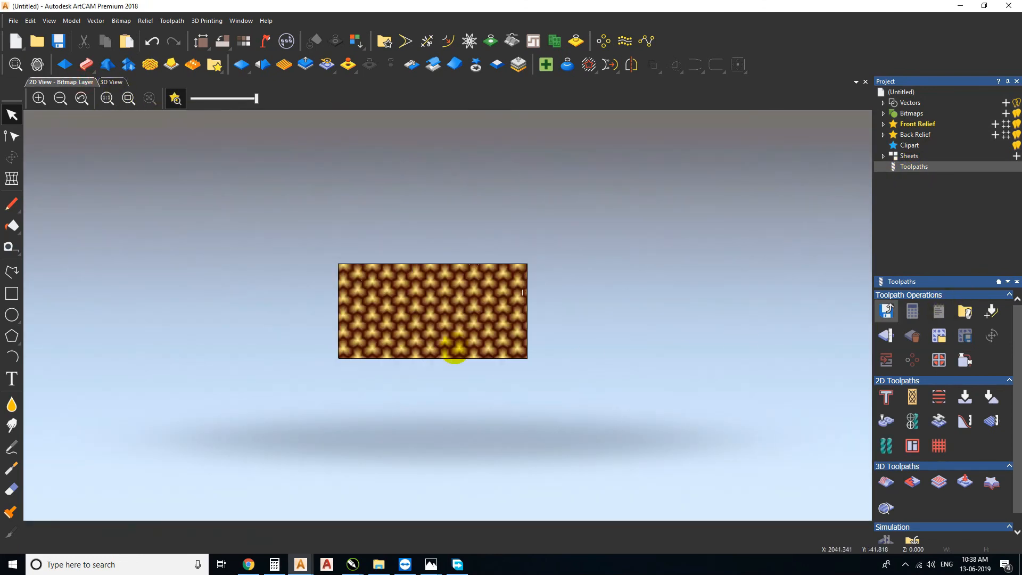
scroll(912, 446, "down", 1)
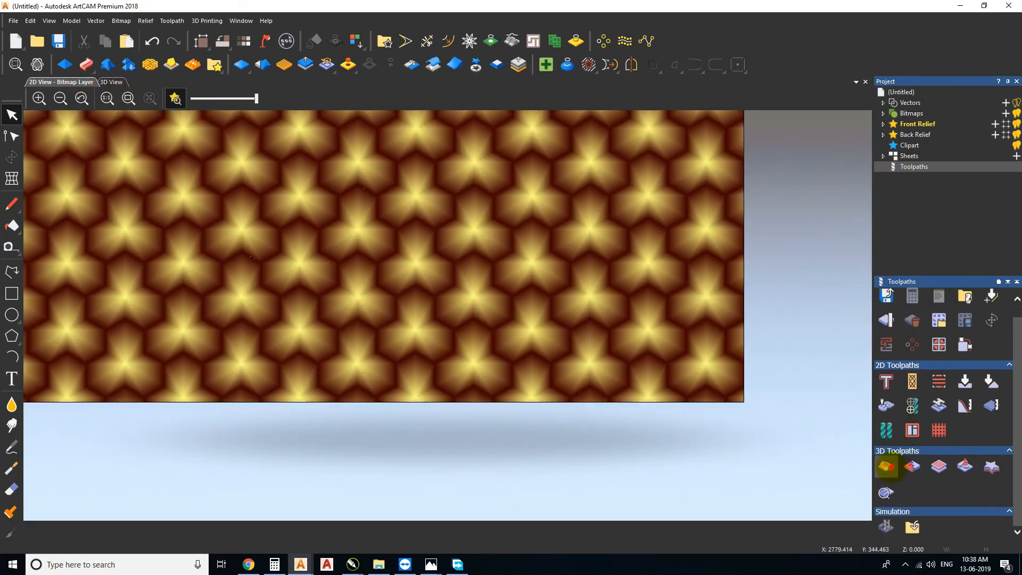
left_click(886, 467)
left_click(752, 187)
scroll(406, 326, "down", 1)
scroll(416, 325, "down", 1)
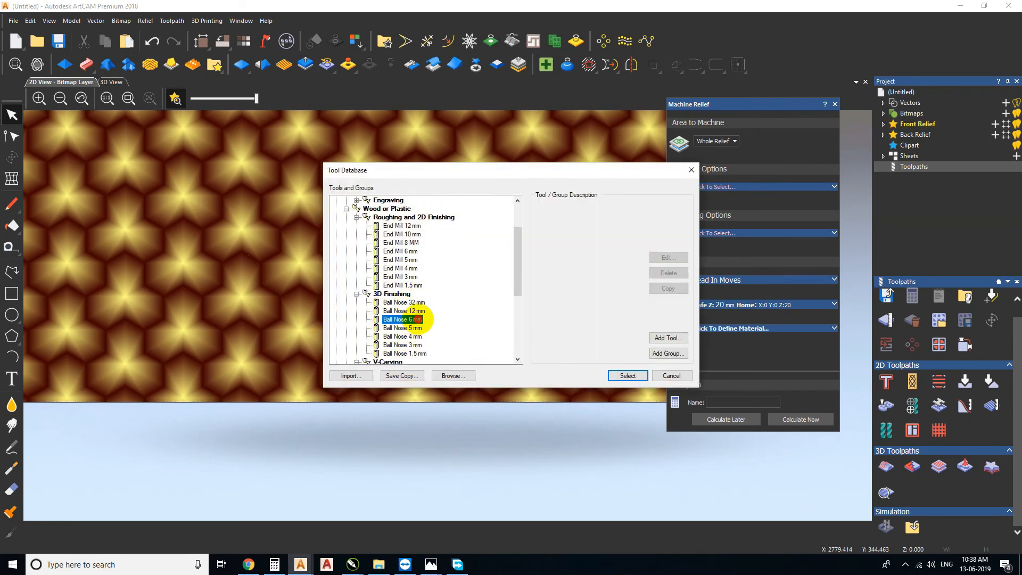
left_click(628, 375)
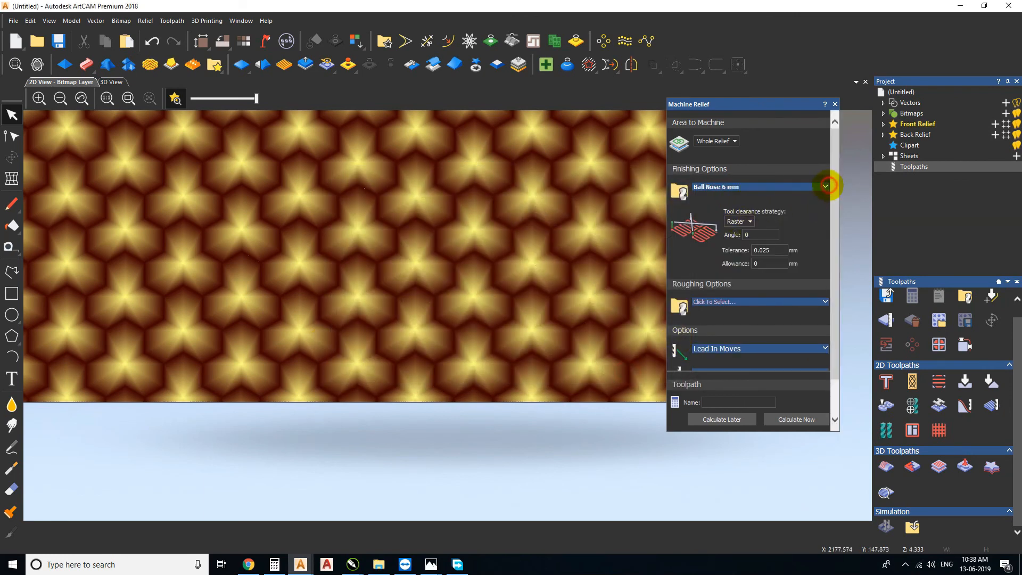
Step: Set the finishing tool's feed rate to 250 mm/sec and its plunge rate to 200 mm/sec
left_click(825, 185)
left_click(752, 242)
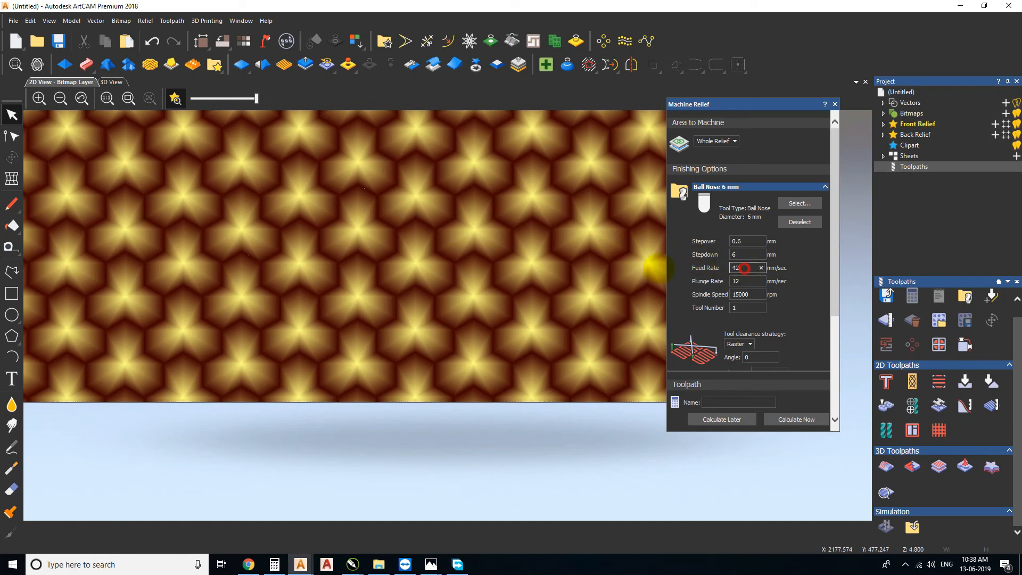
type("250")
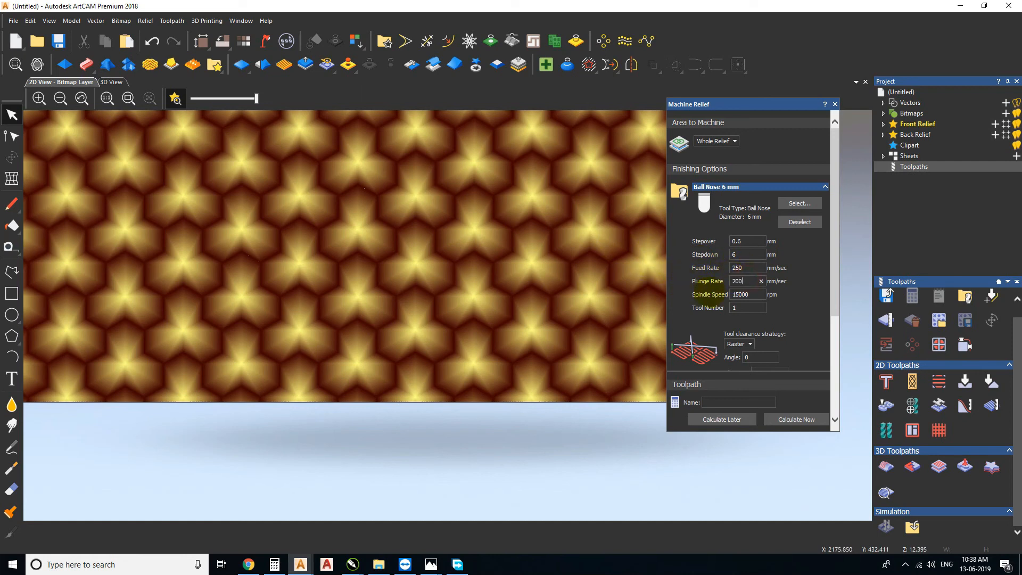
Step: Define a material thickness of 25 mm and calculate the Machine Relief toolpath immediately
scroll(776, 305, "down", 3)
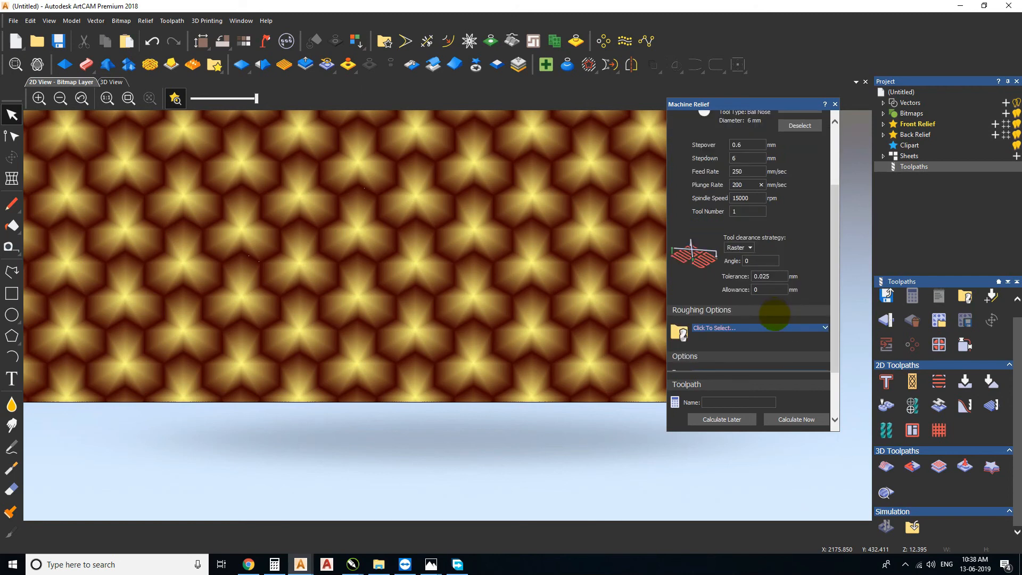
scroll(775, 314, "down", 2)
left_click(825, 355)
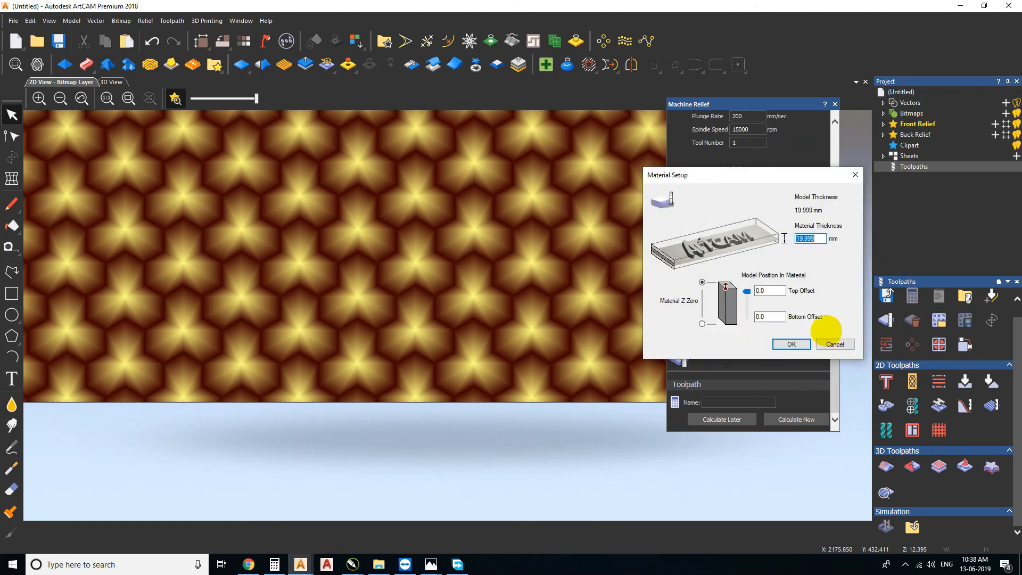
double_click(820, 238)
type("25")
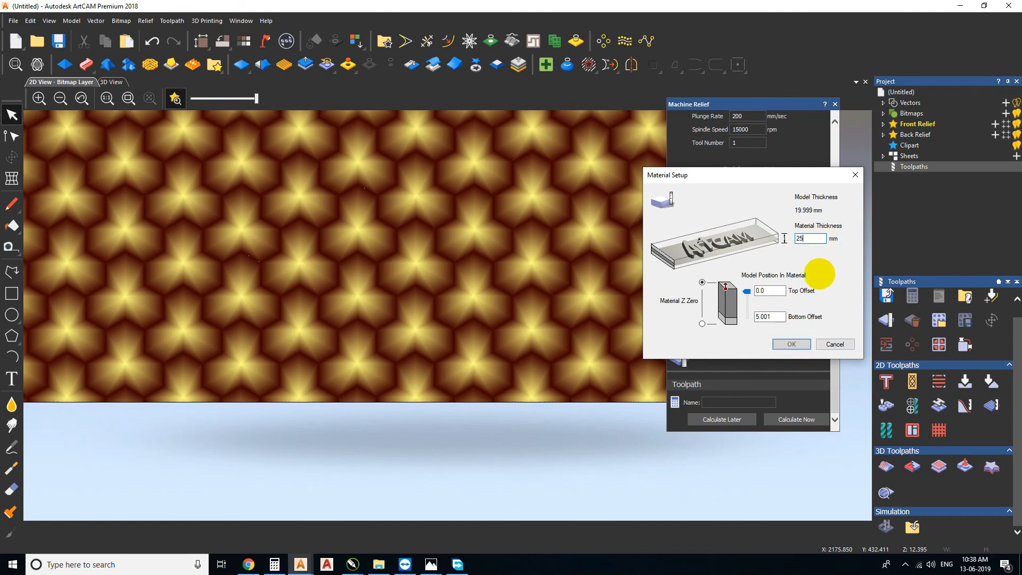
left_click(791, 344)
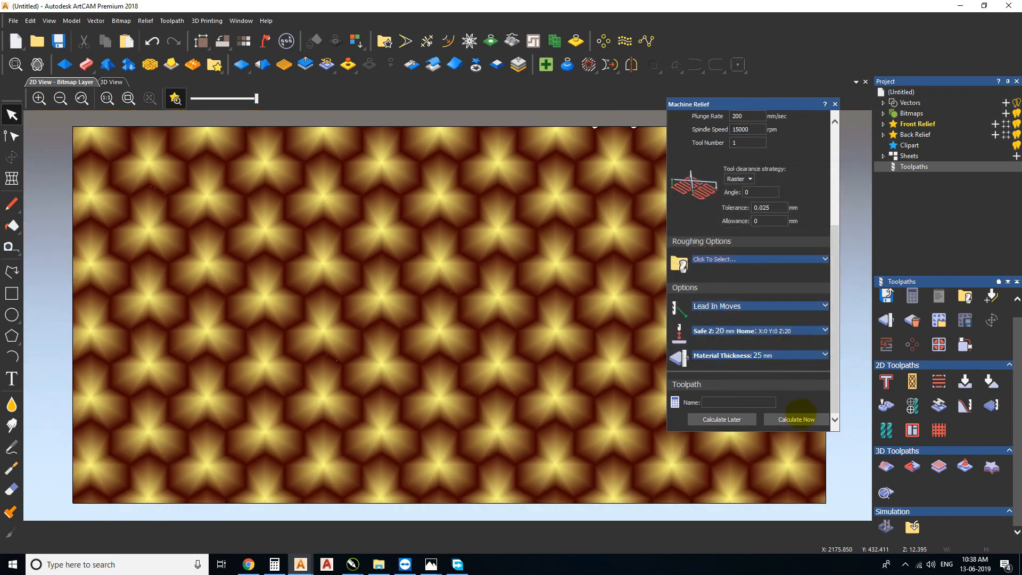
left_click(797, 419)
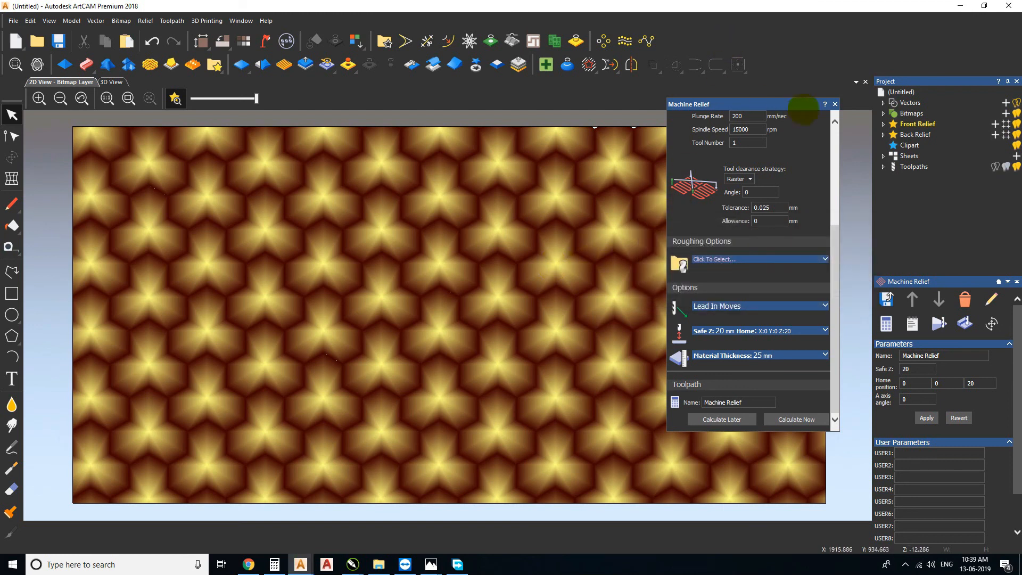
left_click(835, 104)
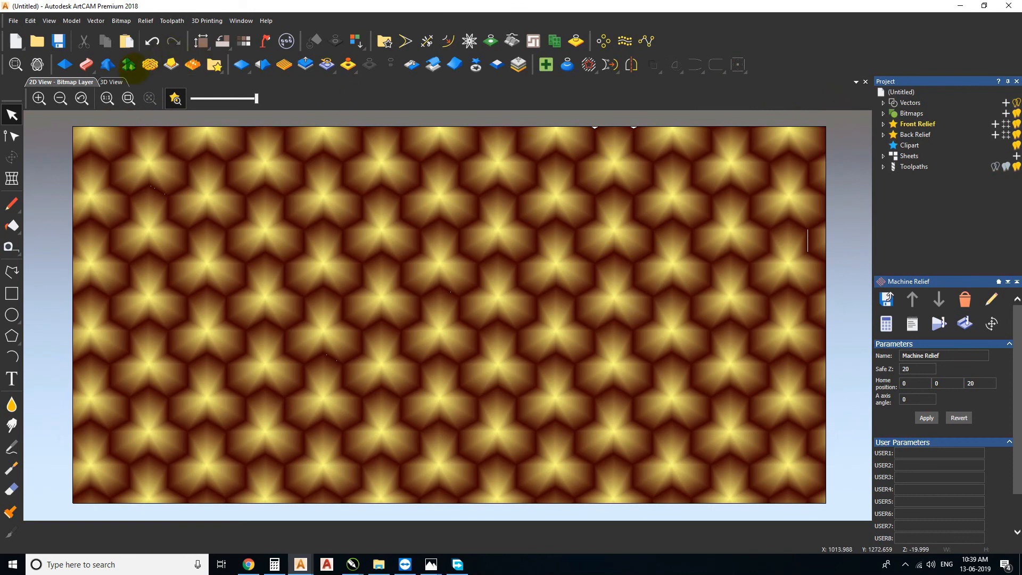
Step: Simulate the calculated Machine Relief toolpath in the 3D view
left_click(109, 83)
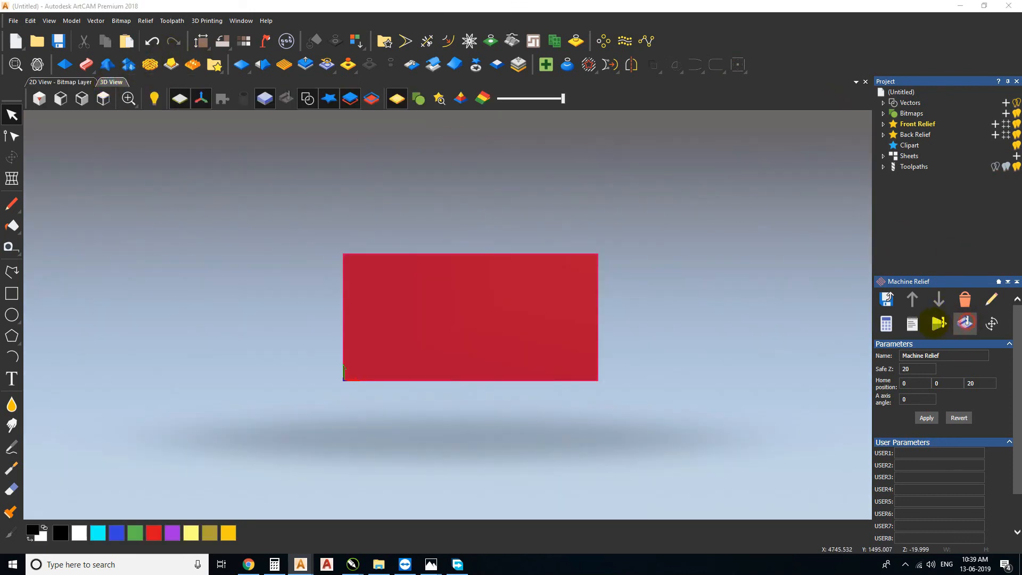
left_click(965, 323)
left_click(557, 373)
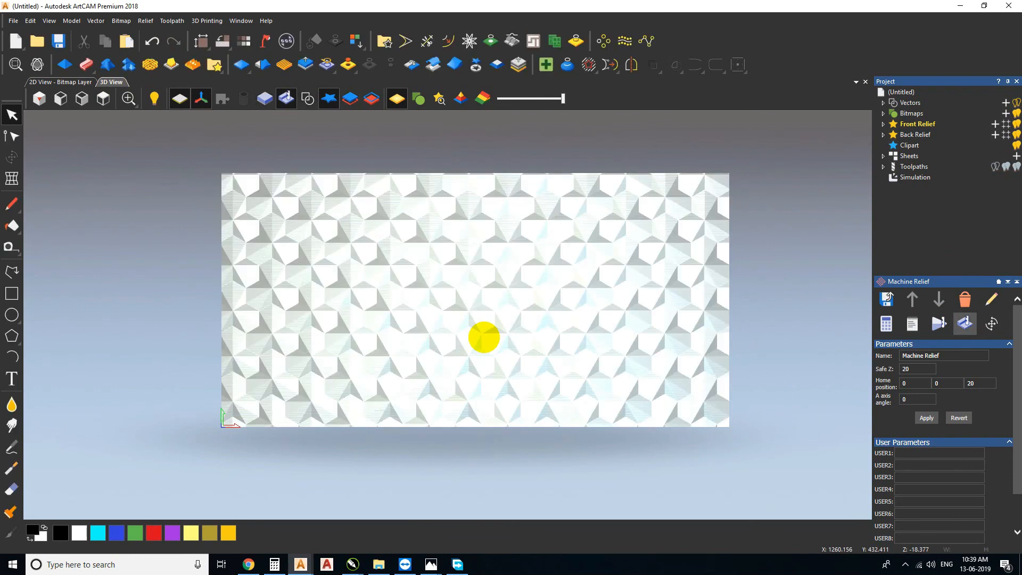
Step: Examine the simulated surface finish up close from several angles and from the top
scroll(484, 337, "up", 5)
left_click_drag(432, 330, 457, 260)
scroll(406, 327, "down", 5)
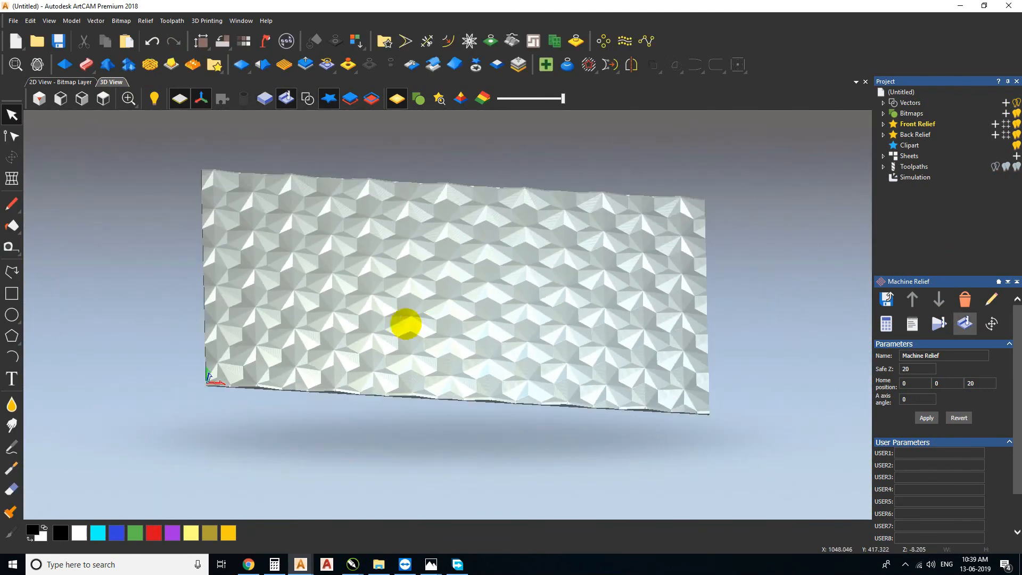
scroll(336, 314, "up", 7)
scroll(406, 353, "down", 2)
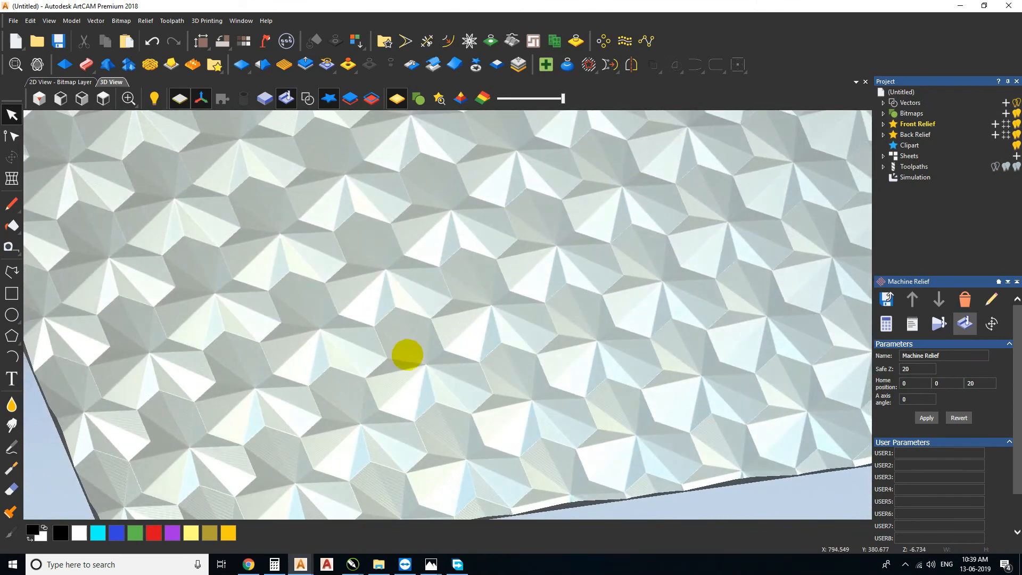
scroll(437, 368, "up", 6)
left_click_drag(442, 372, 361, 436)
scroll(450, 340, "down", 7)
scroll(532, 215, "up", 6)
left_click_drag(529, 277, 306, 209)
left_click(107, 100)
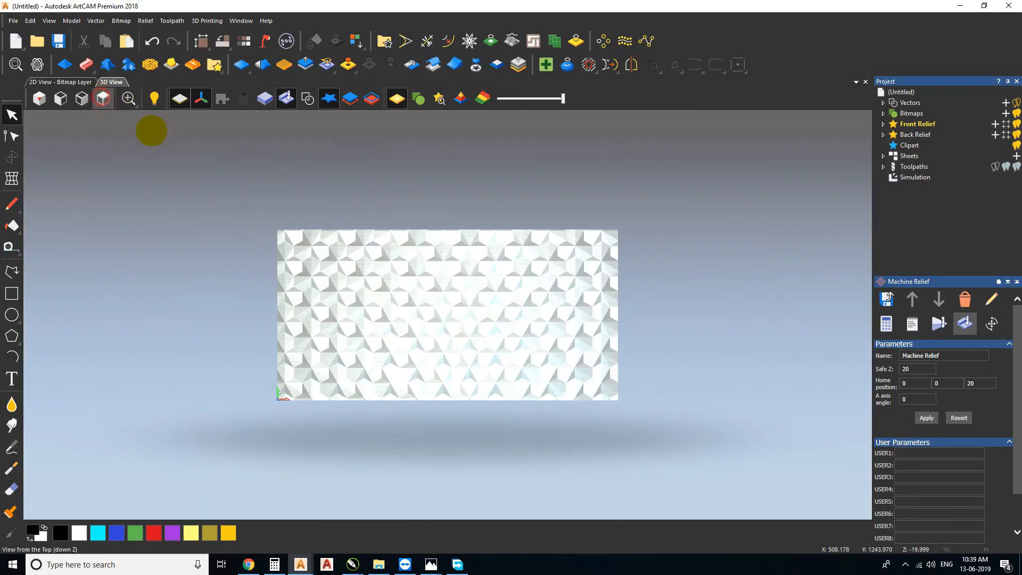
scroll(469, 333, "up", 5)
scroll(424, 232, "down", 3)
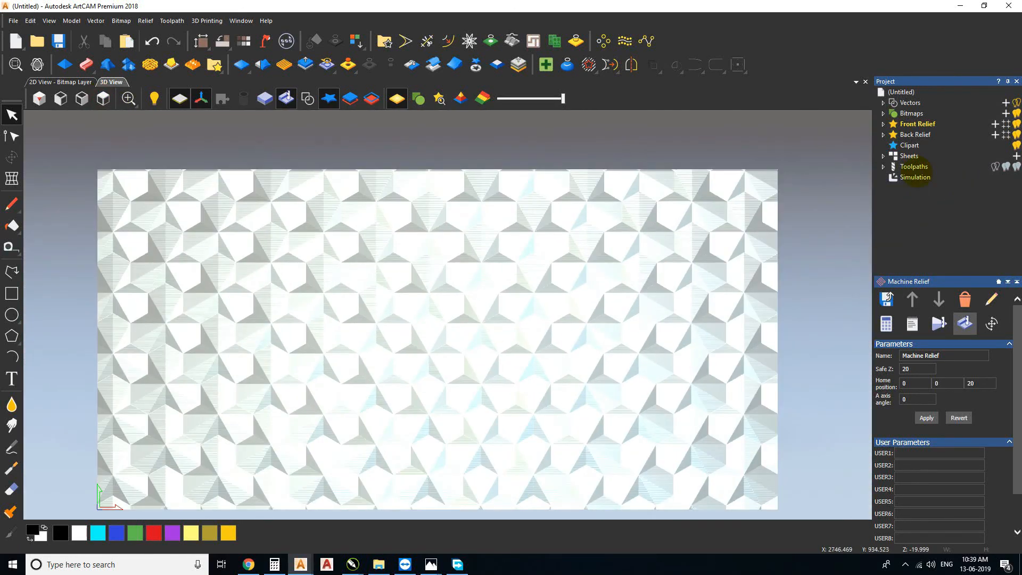
Step: Delete the toolpath simulation from the project
right_click(915, 177)
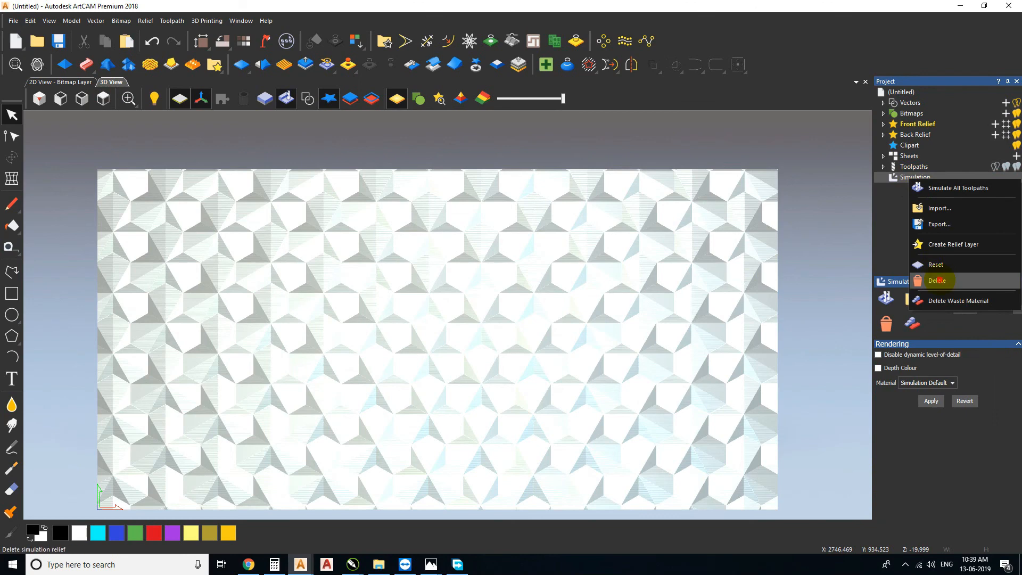